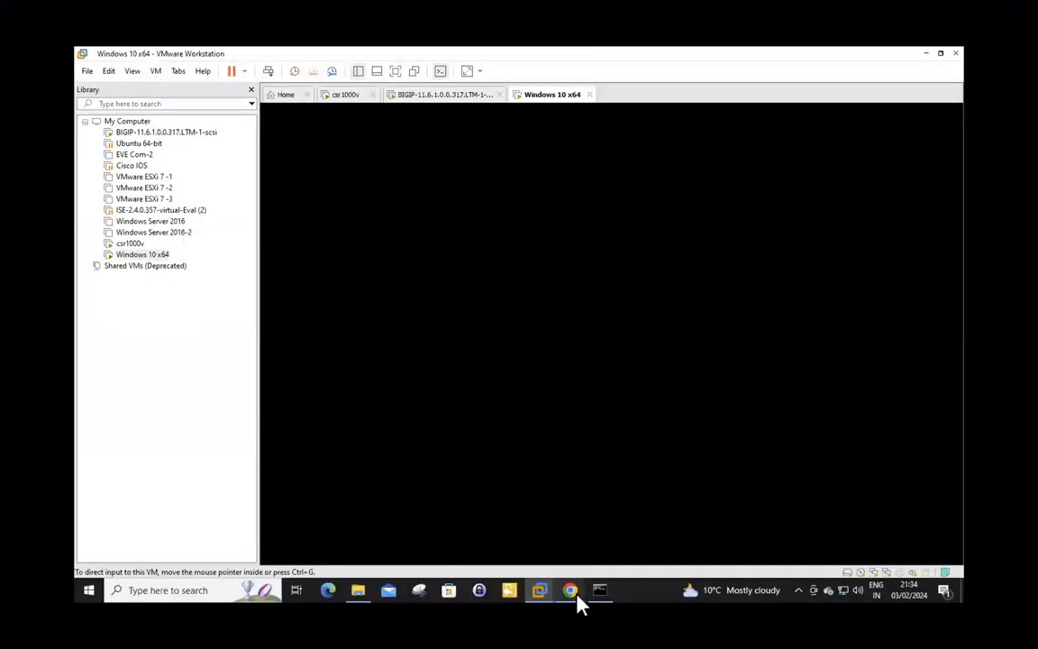
Switch to Chrome and check the destination address of syslog_Traffic in the BIG-IP virtual server list.
click(573, 595)
scroll(667, 385, down, 1)
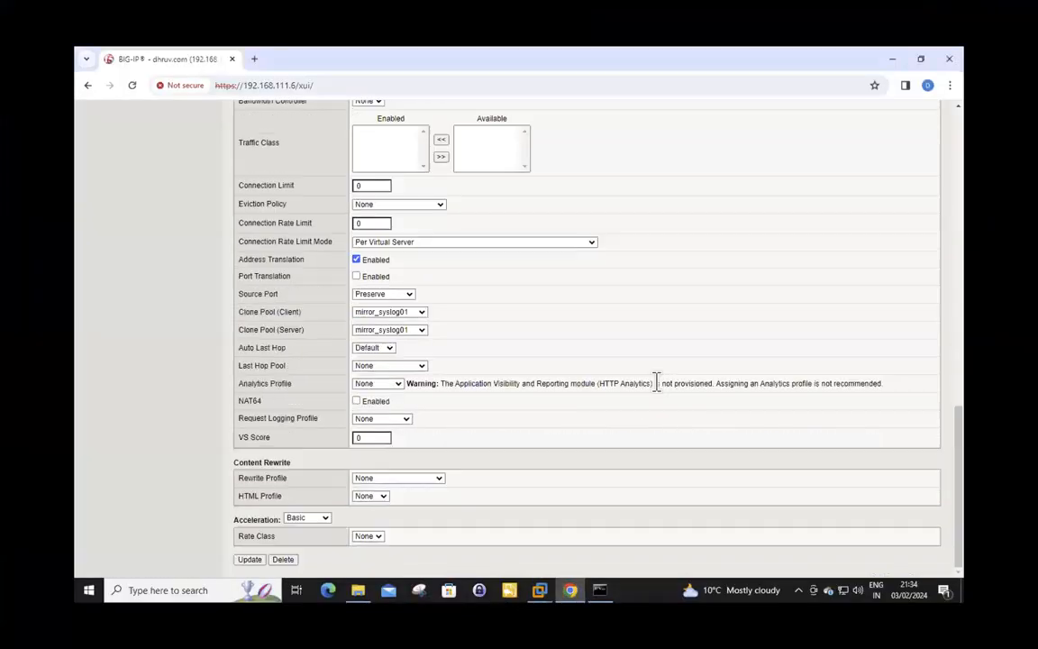
scroll(757, 365, up, 10)
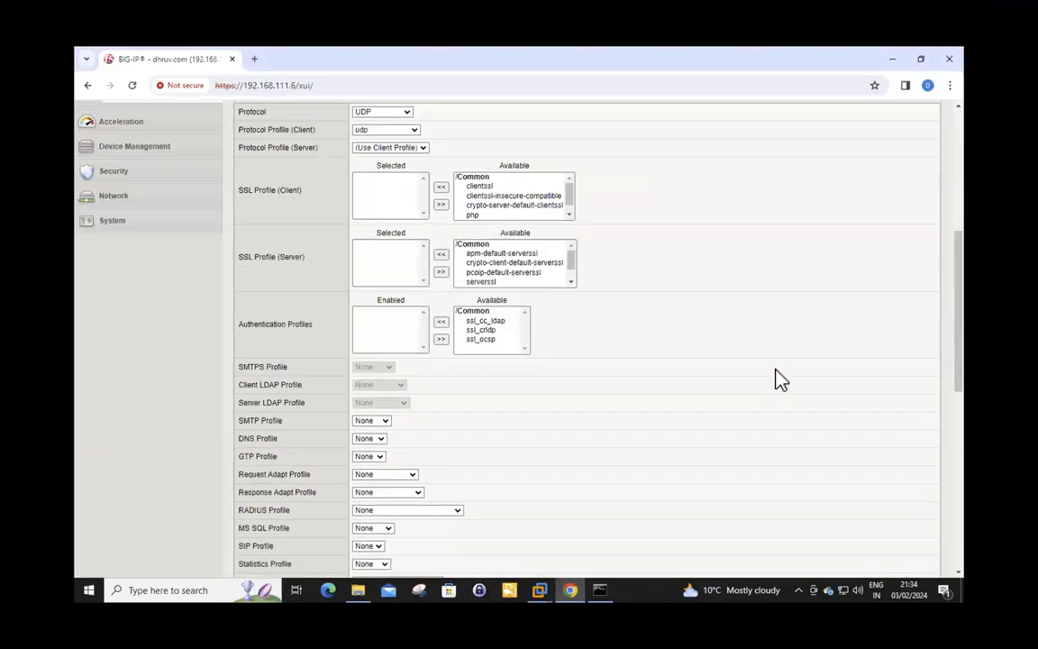
scroll(311, 362, up, 5)
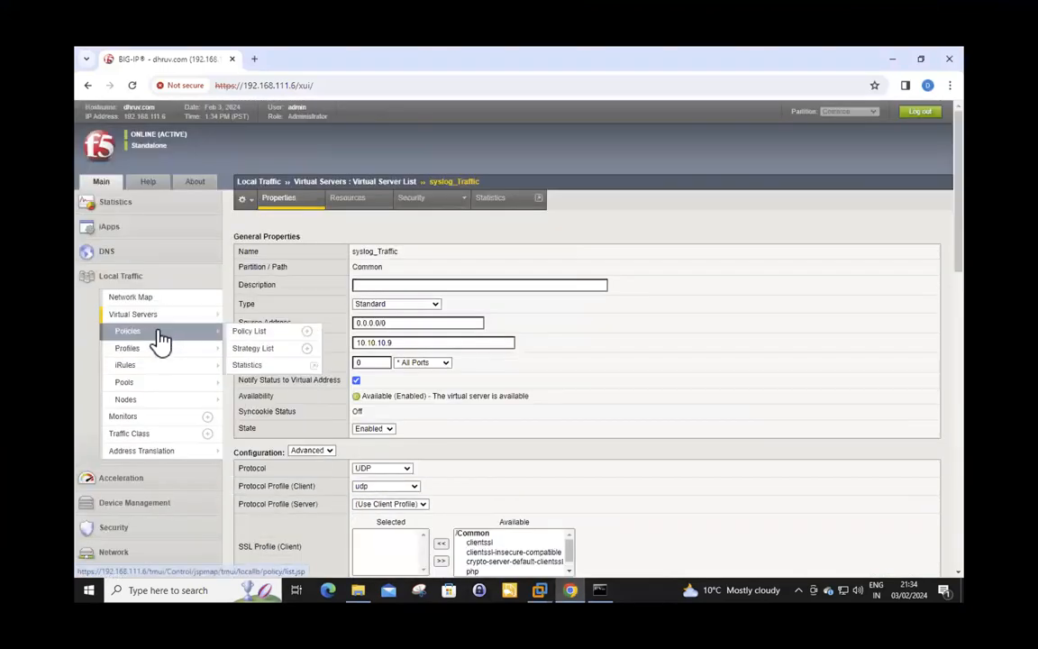
mouse_move(217, 317)
click(271, 316)
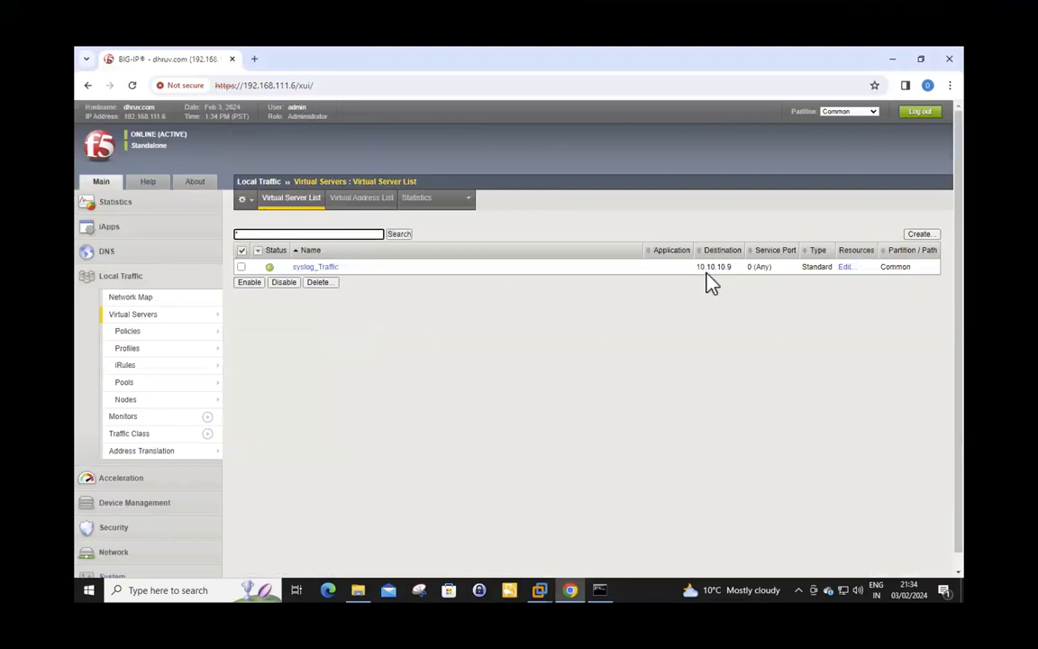
drag(697, 267, 733, 267)
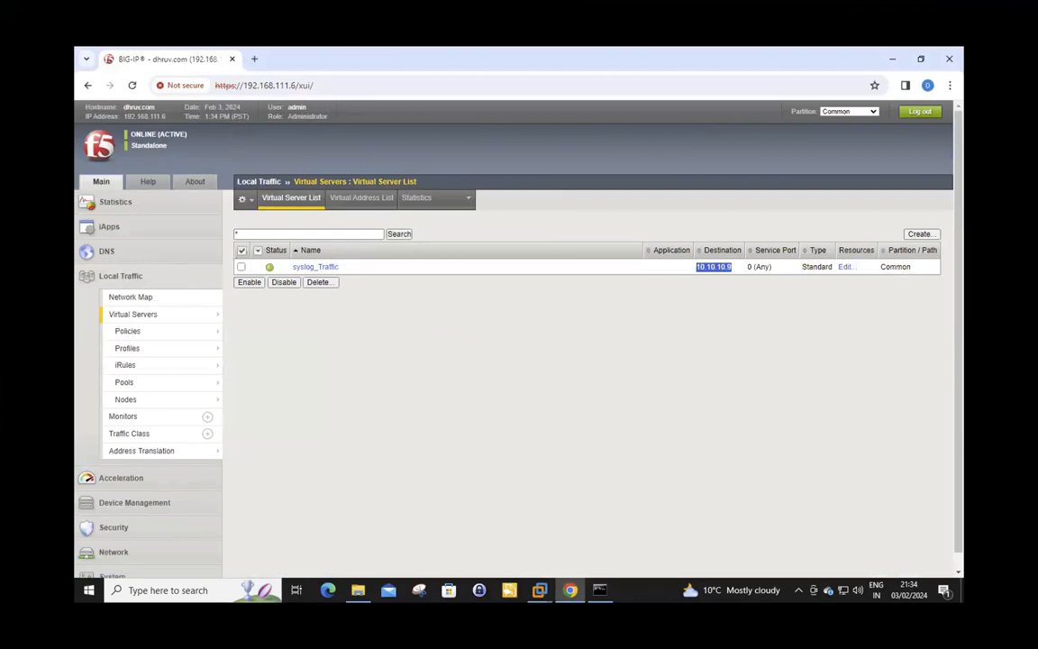
Take the remote session out of full screen and compare the virtual server address with the Lab Topology slide in PowerPoint.
mouse_move(156, 11)
click(30, 23)
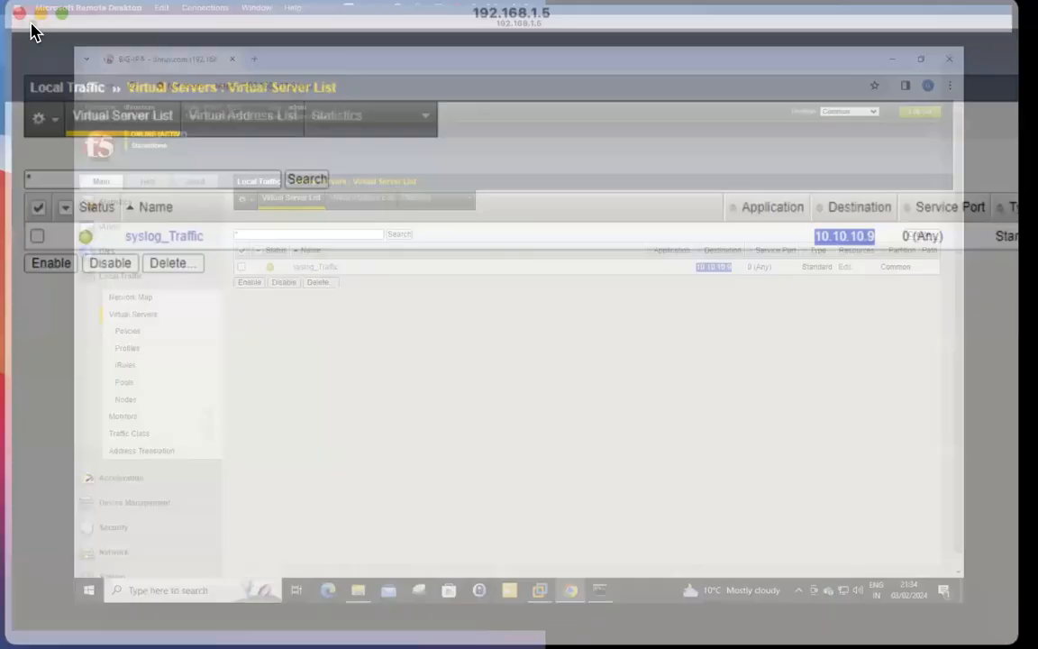
drag(0, 68, 516, 141)
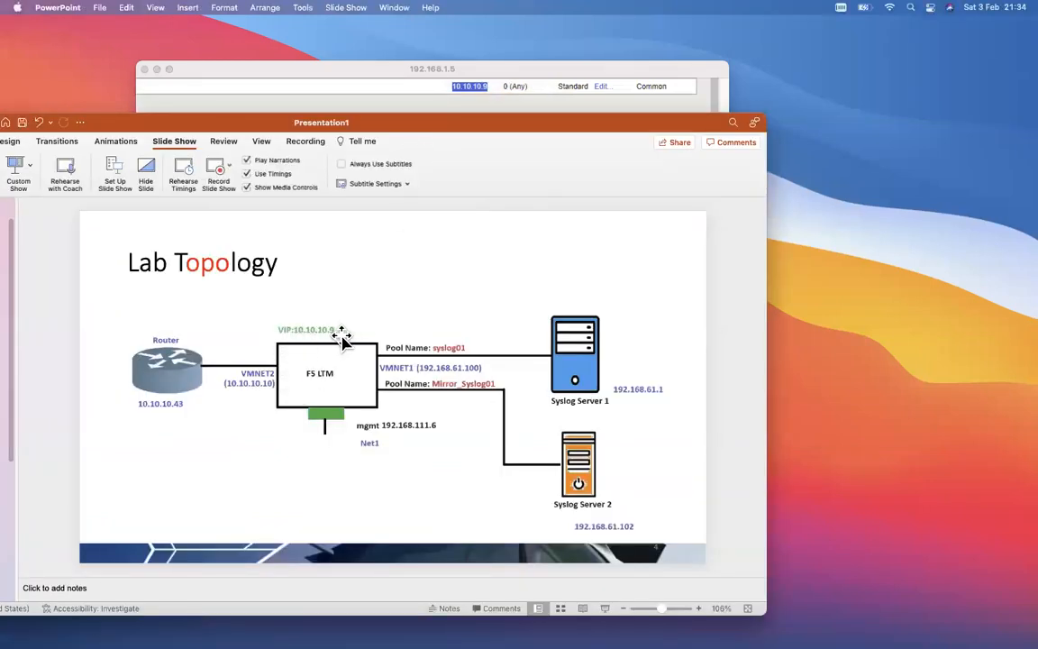
click(398, 74)
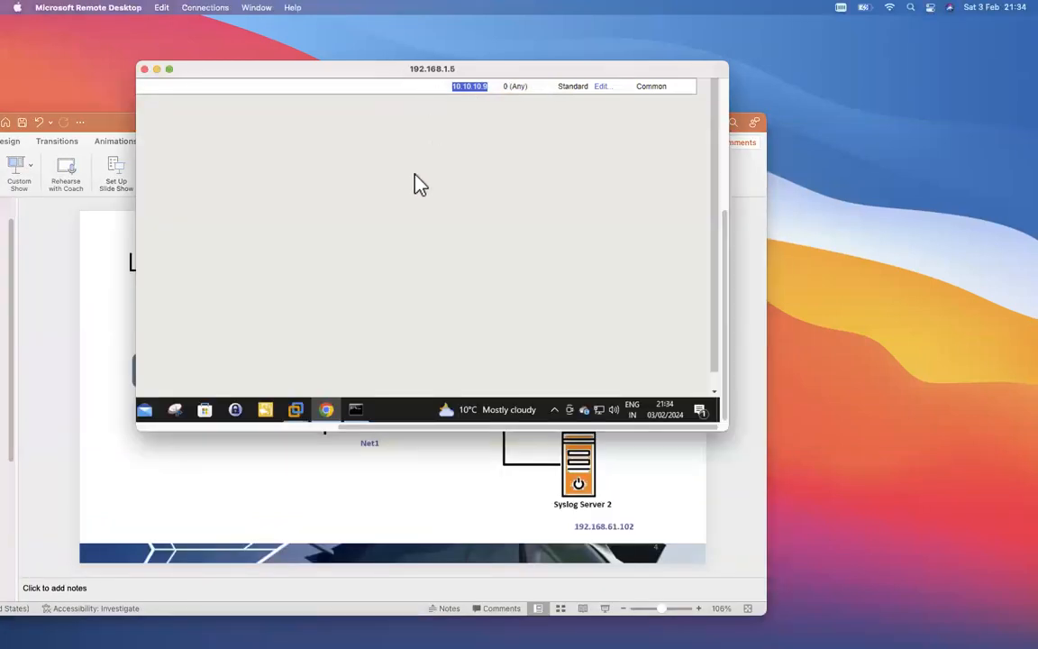
Open the syslog_Traffic virtual server in the remote session and view the default pool in its resources.
drag(365, 429, 166, 429)
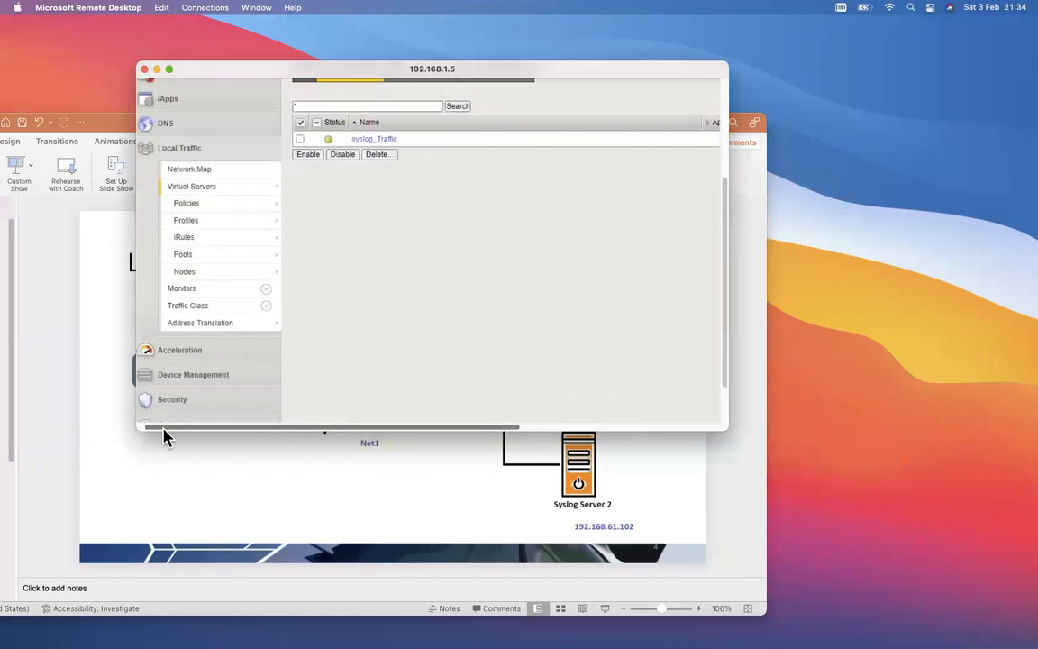
click(377, 140)
scroll(433, 171, down, 1)
scroll(453, 176, up, 2)
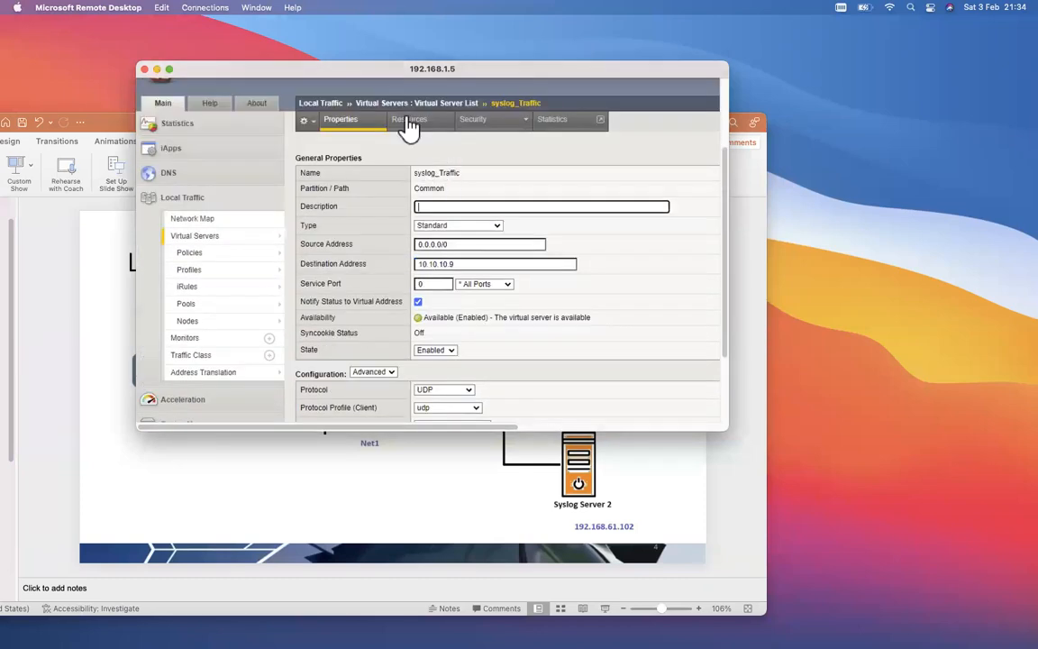
click(412, 119)
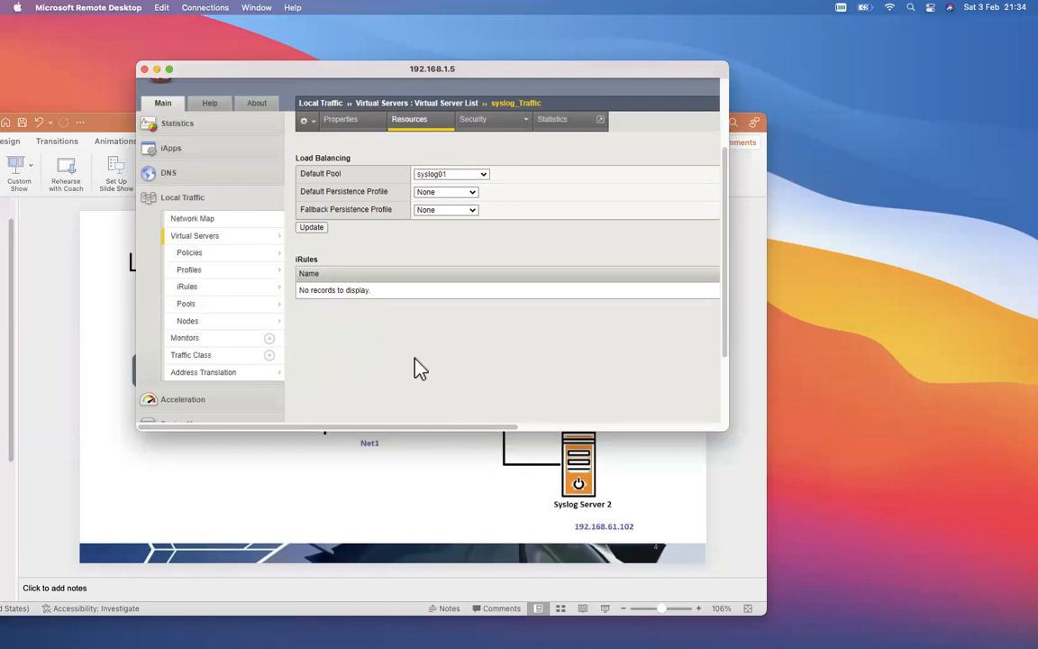
Open the network's self IP list and check the IP addresses of the virtual-server and servers entries.
scroll(242, 347, down, 5)
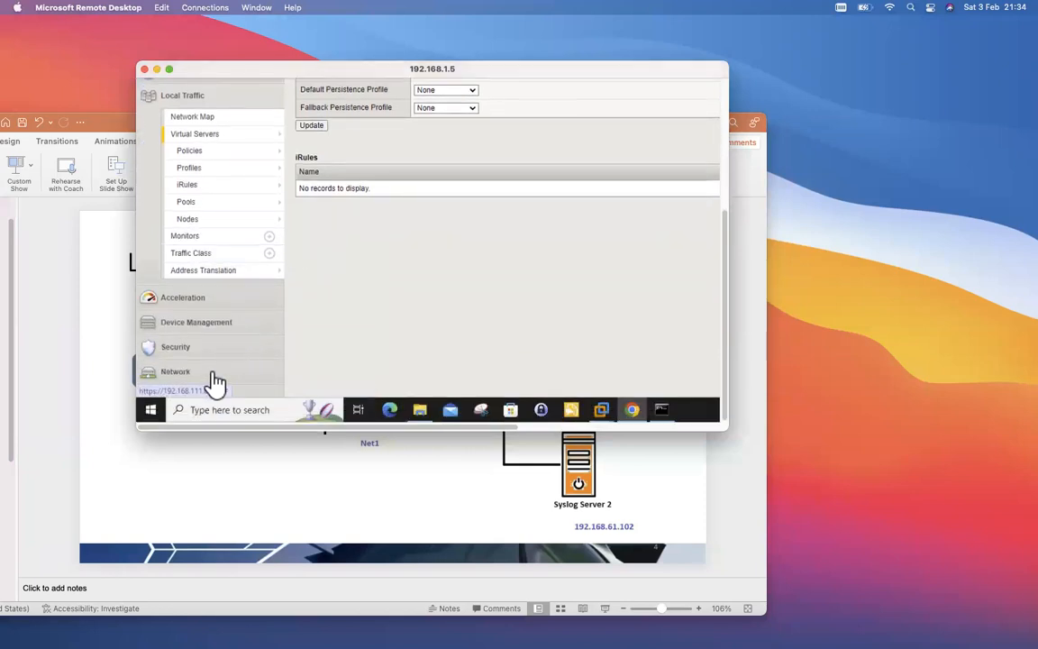
click(208, 375)
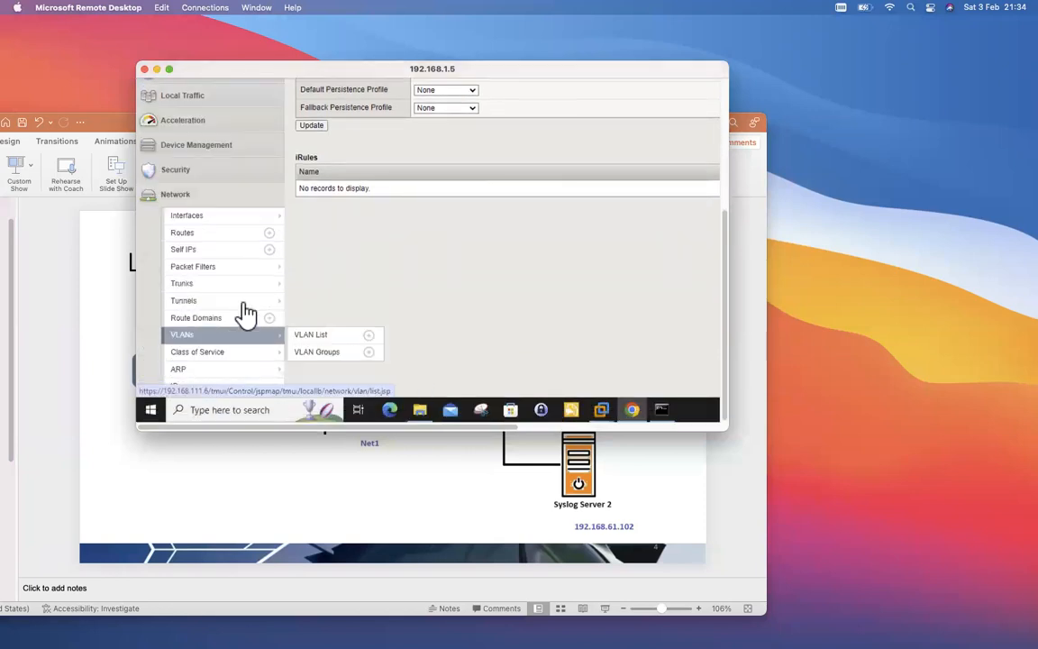
click(229, 254)
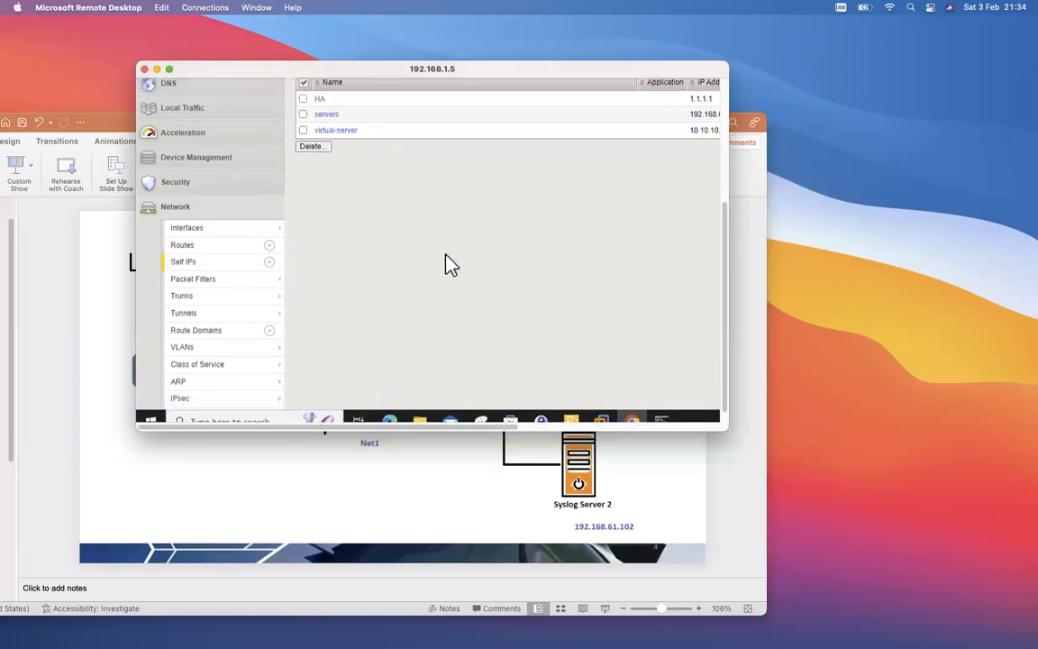
drag(440, 427, 567, 427)
double_click(514, 134)
drag(496, 428, 392, 200)
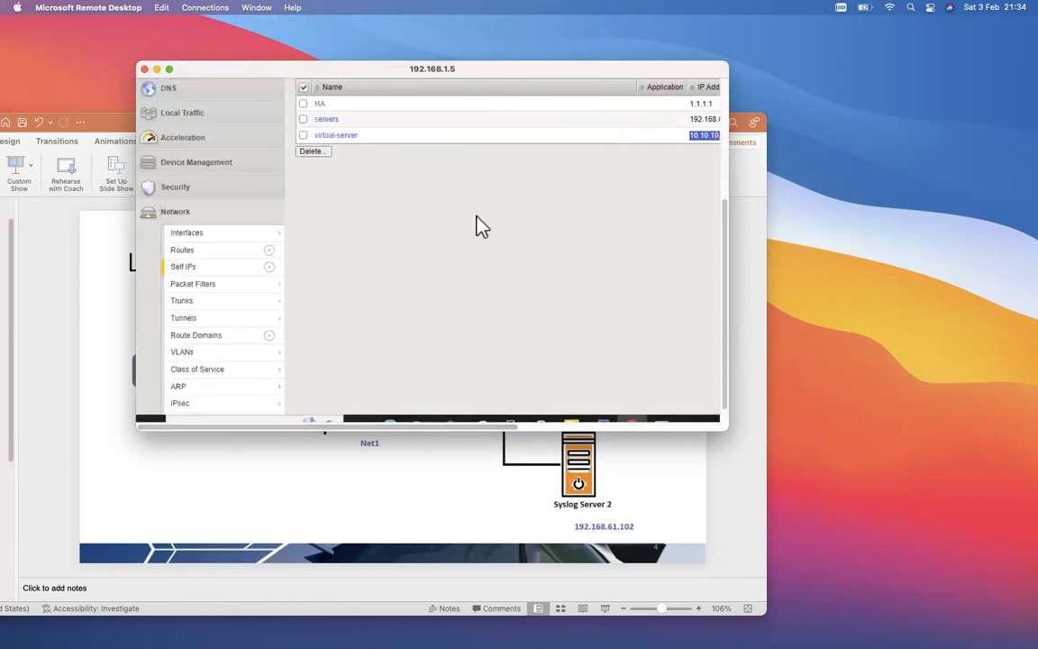
drag(474, 429, 591, 202)
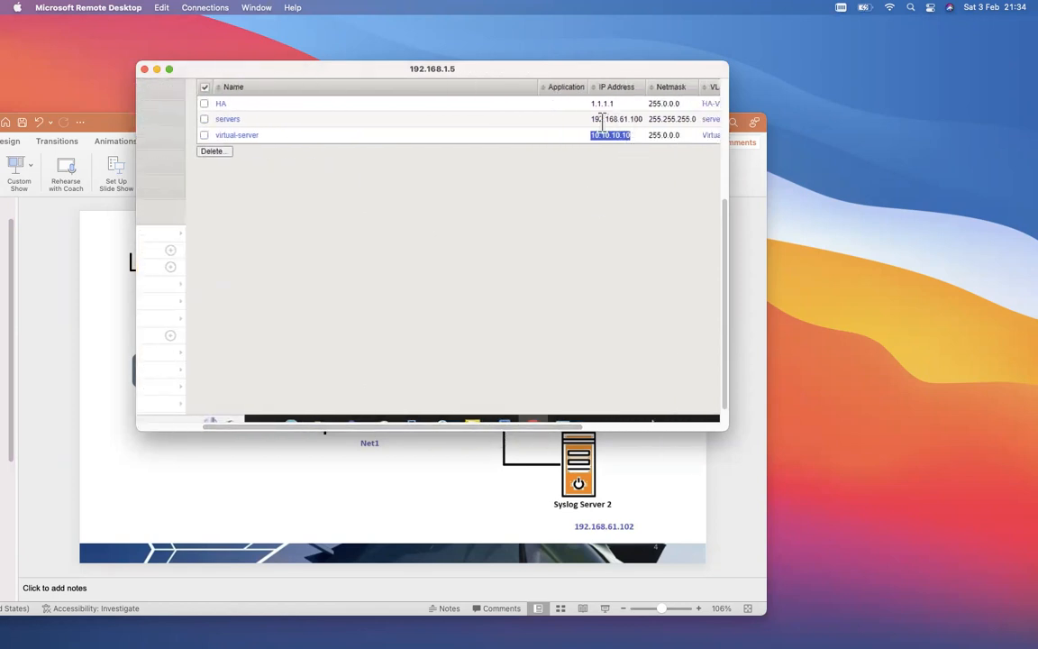
drag(593, 118, 639, 119)
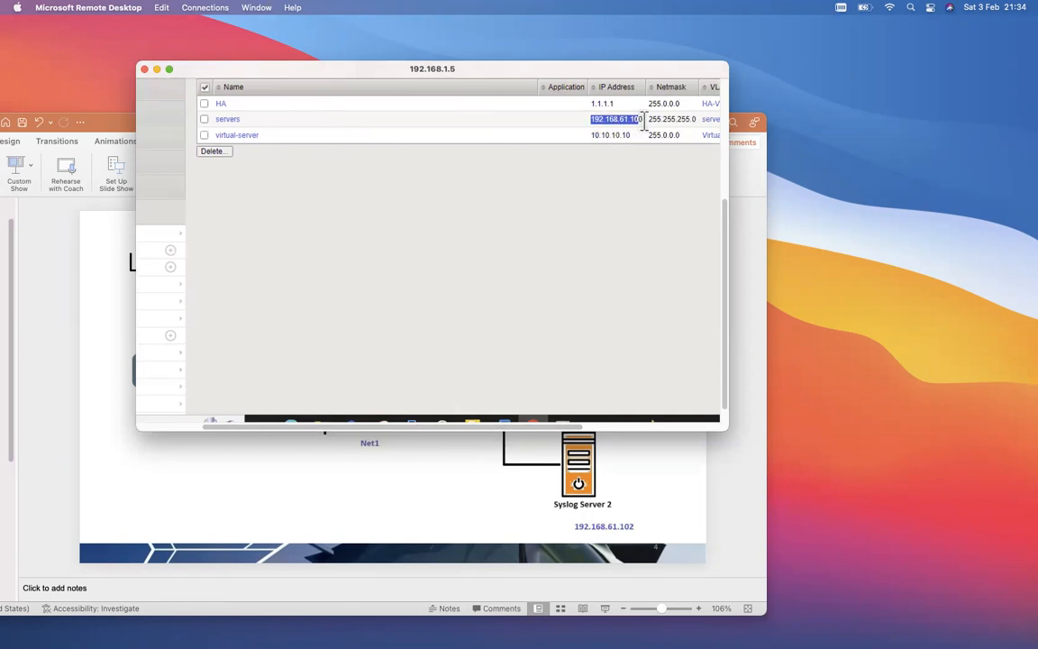
drag(491, 428, 365, 147)
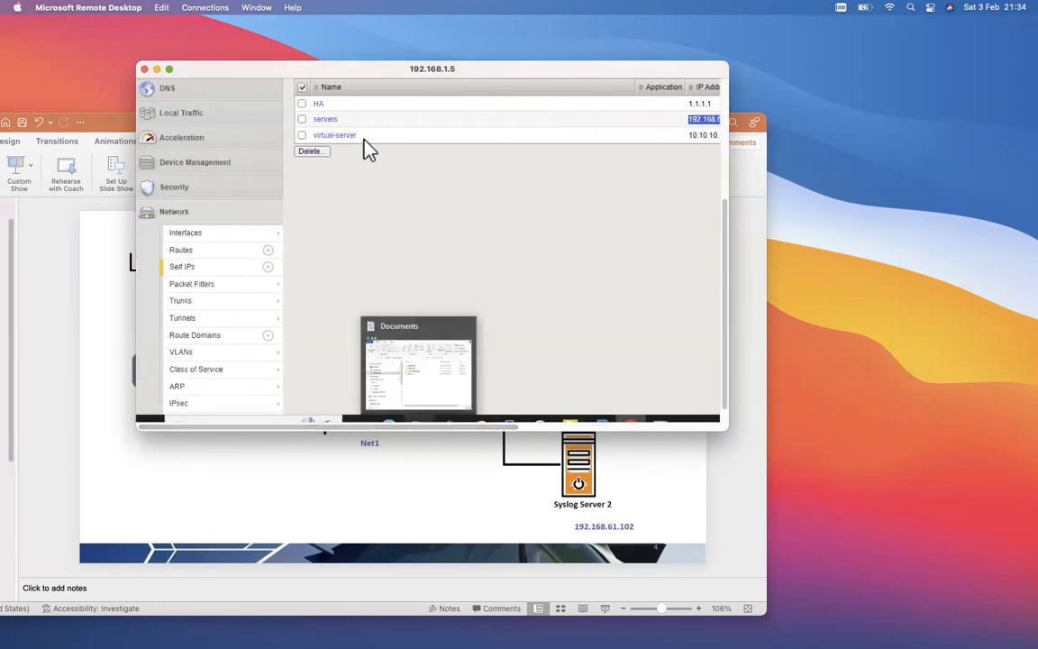
Minimize the remote session to review the Lab Topology slide, and restore the session in full screen.
click(156, 70)
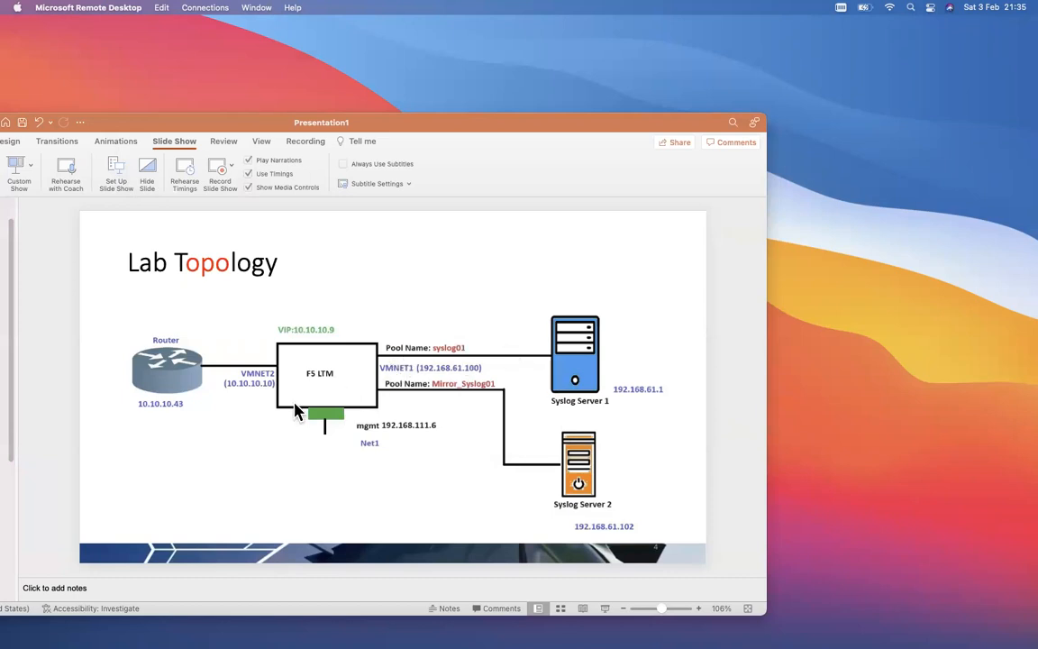
click(7, 365)
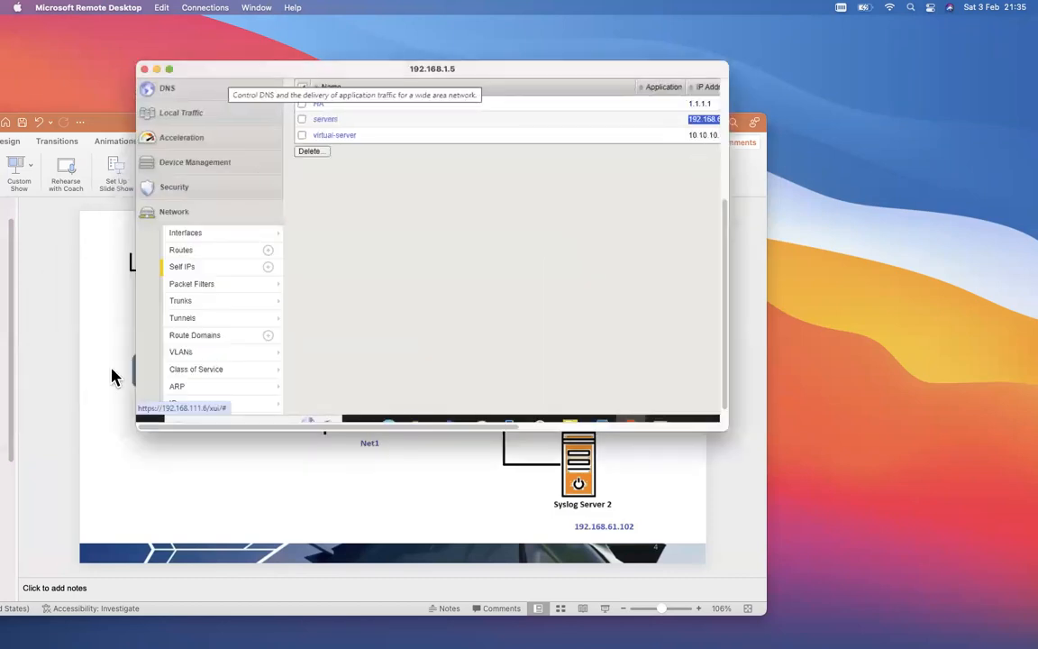
click(170, 71)
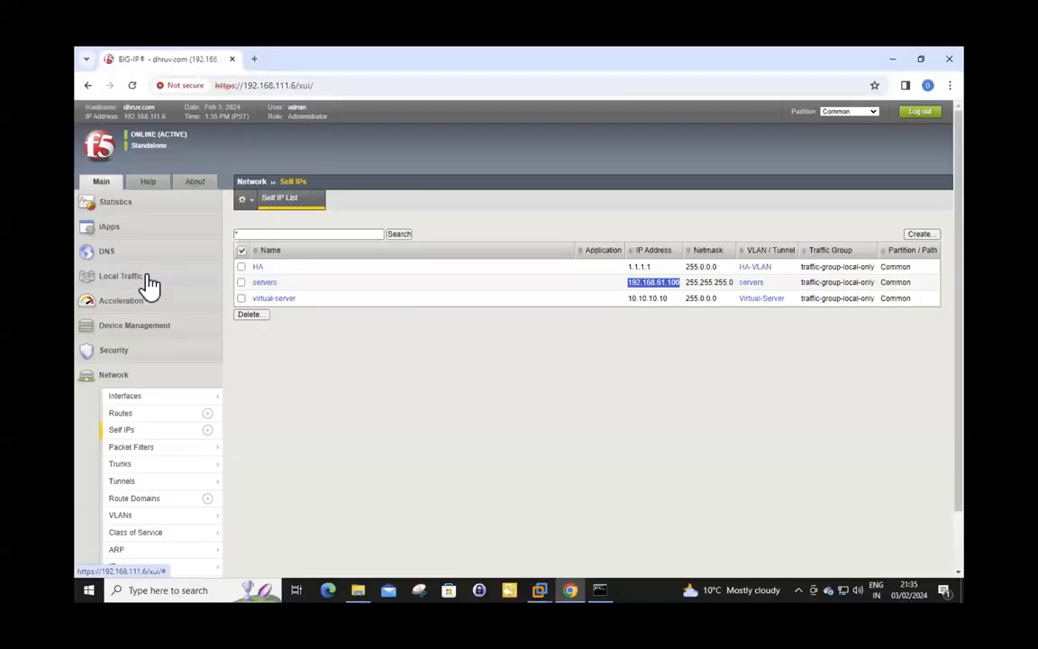
Return to the virtual server list and check the default pool assigned in the resources of syslog_Traffic.
click(143, 285)
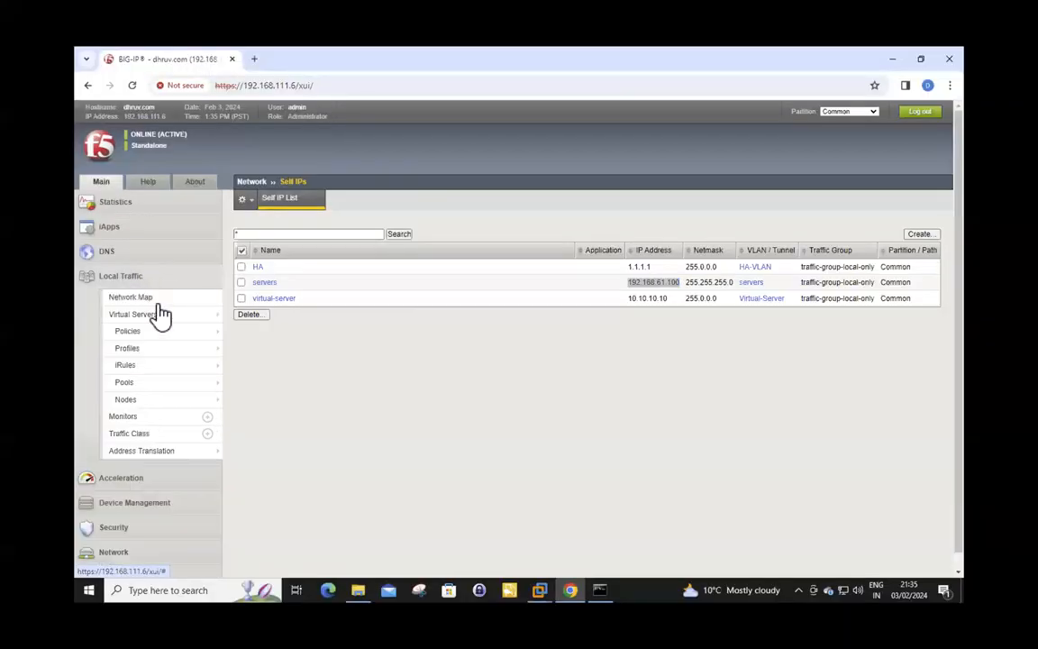
click(245, 315)
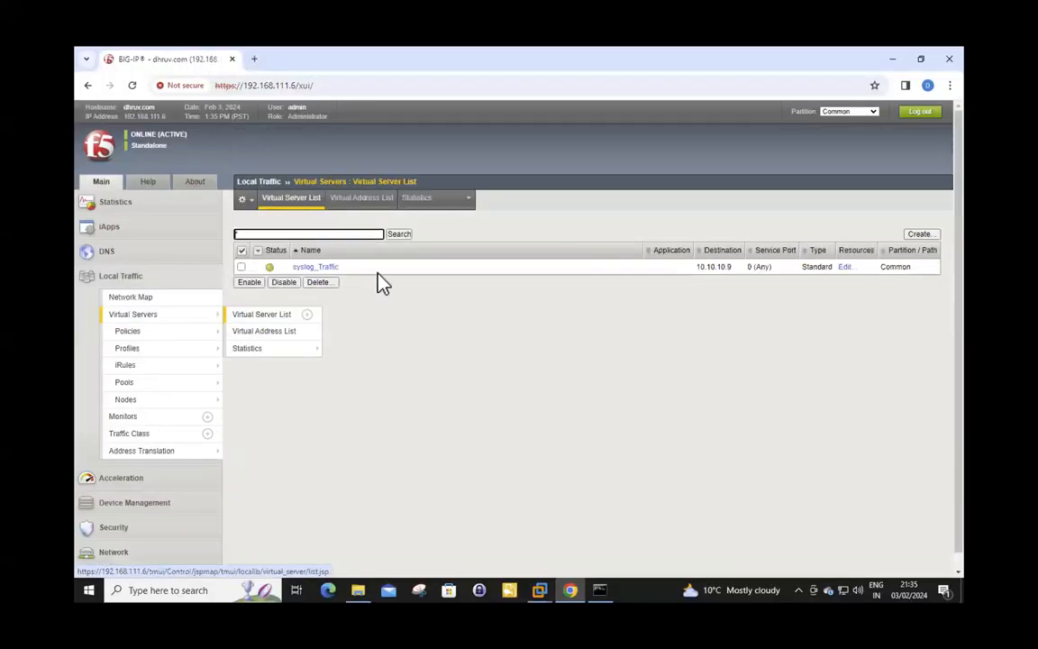
click(316, 268)
click(360, 200)
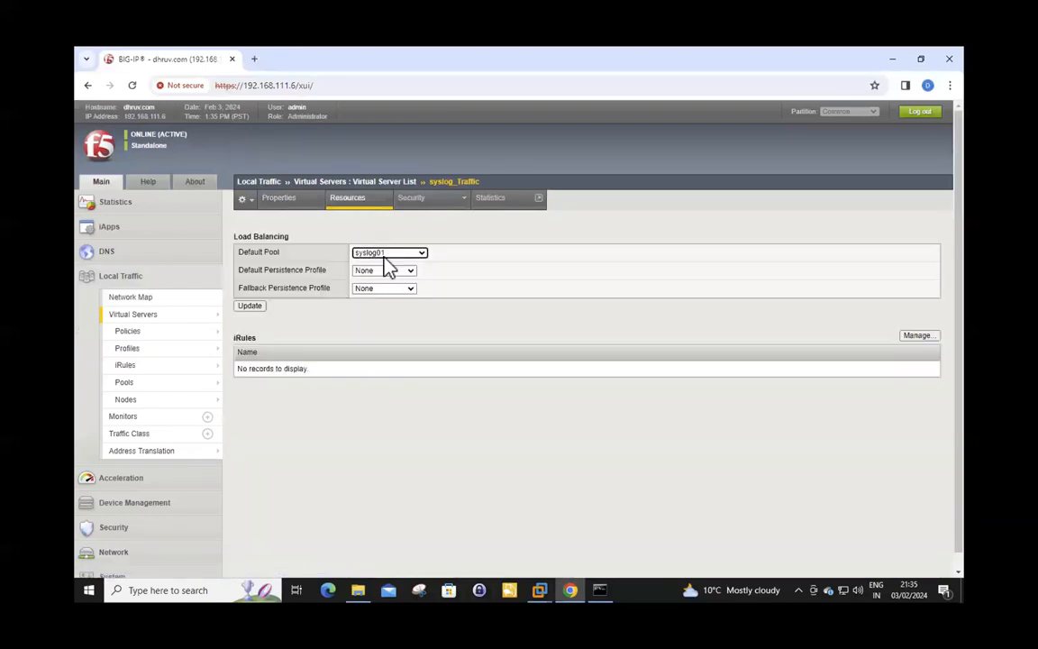
mouse_move(186, 386)
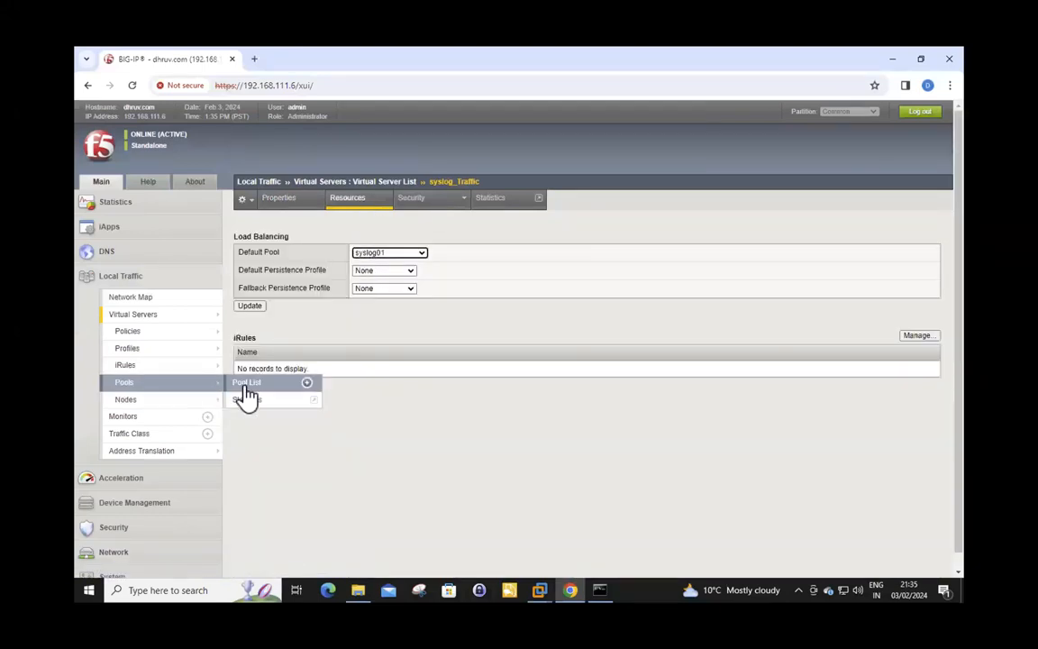
Review the name and destination address in the properties of the syslog_Traffic virtual server.
click(287, 200)
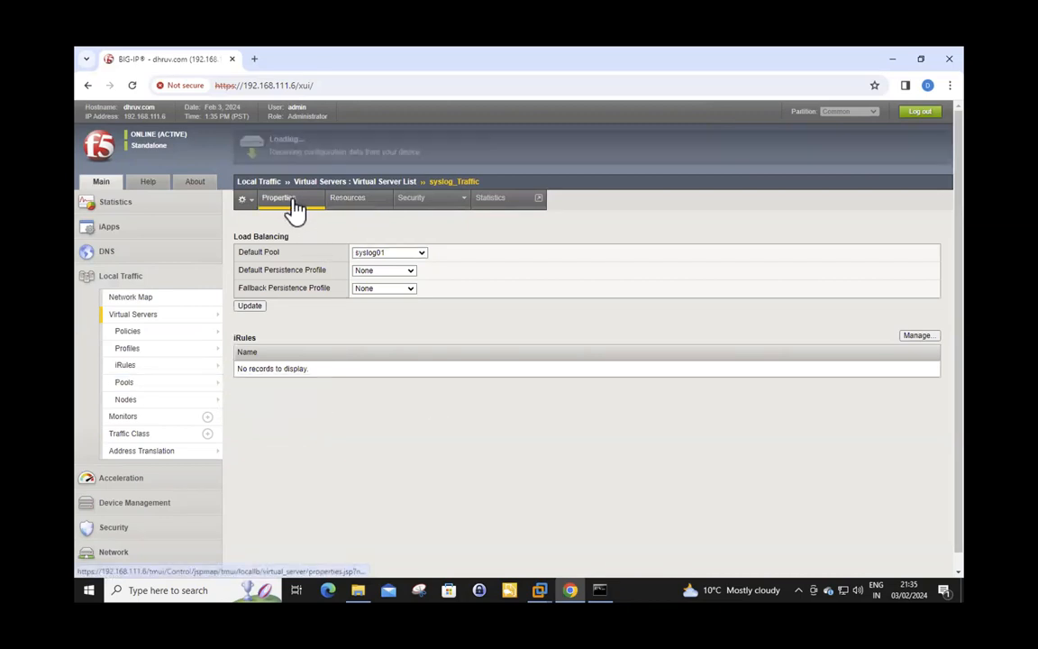
drag(353, 249, 433, 240)
click(382, 253)
double_click(382, 253)
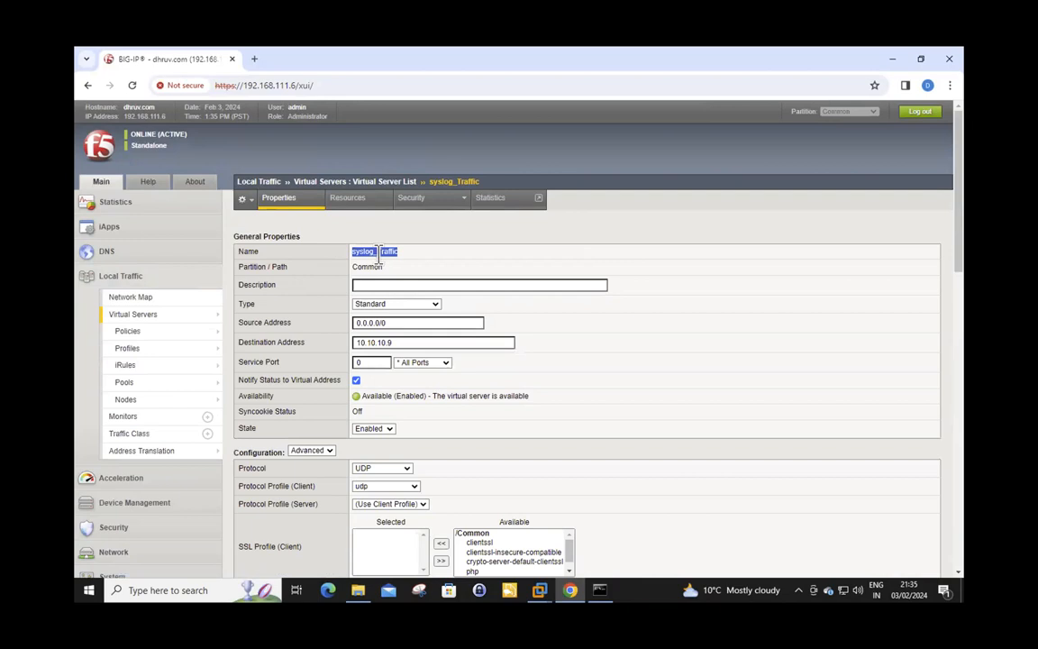
drag(396, 342, 343, 357)
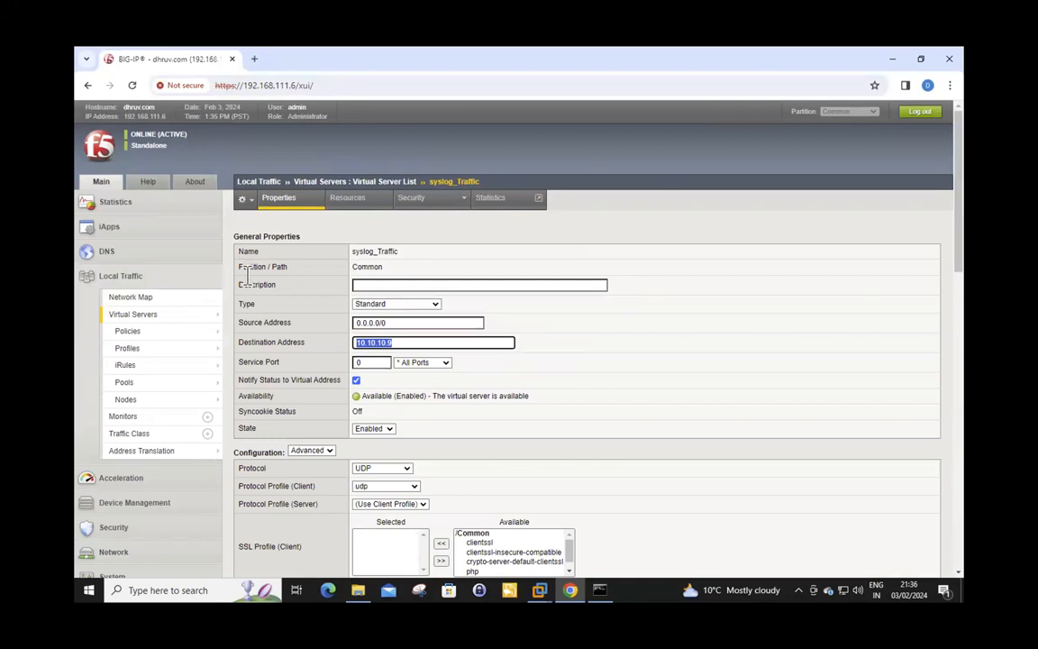
Open the members of the syslog01 pool and remove the member broad:0.
mouse_move(131, 383)
click(246, 383)
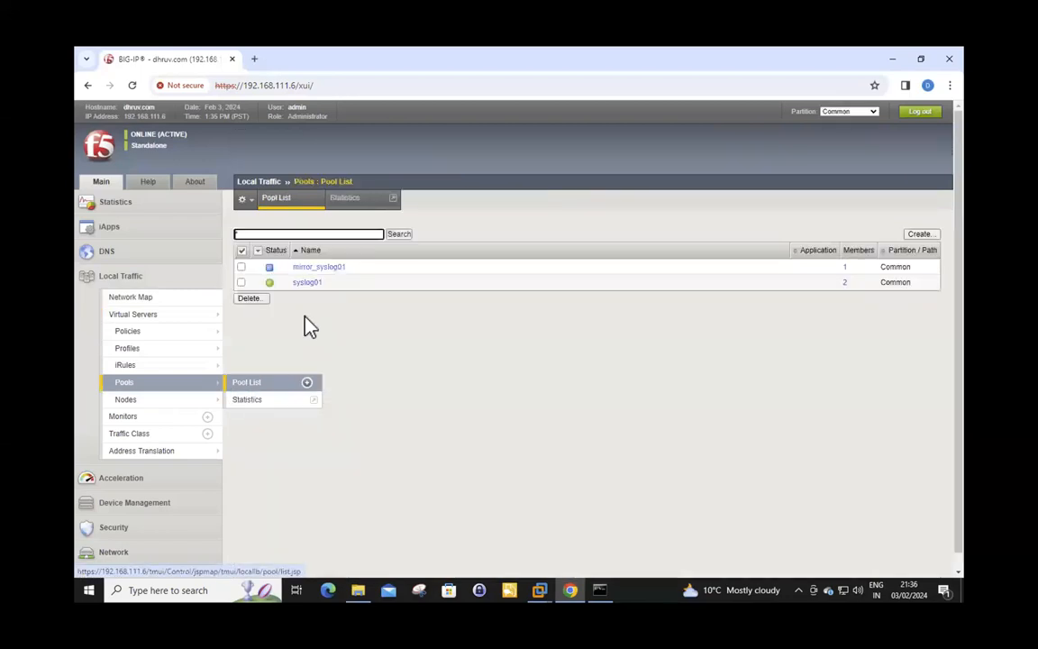
click(311, 283)
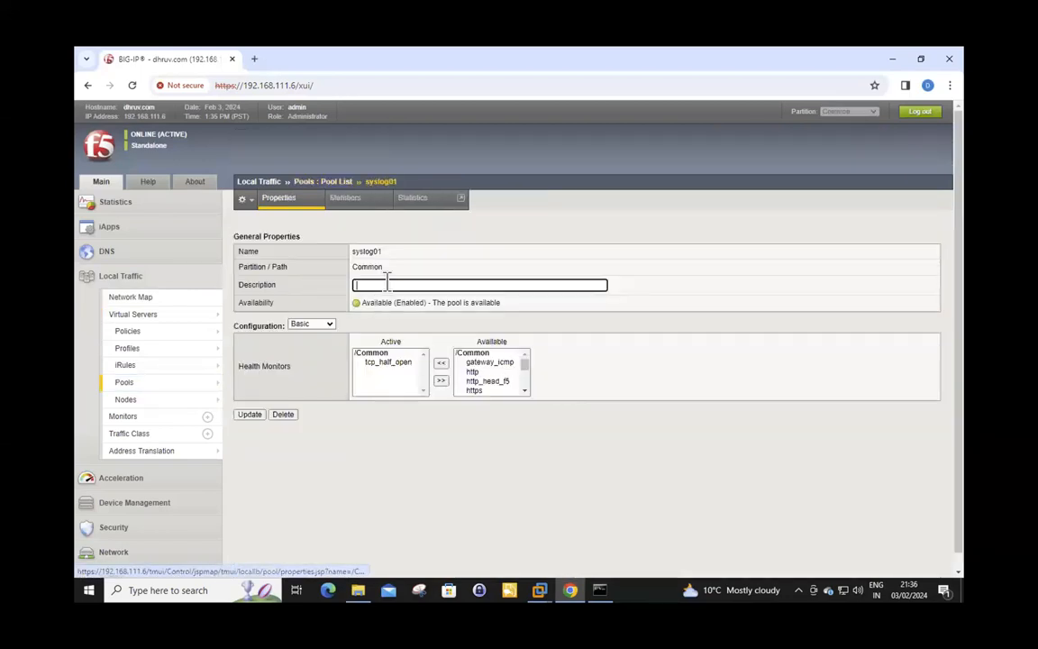
click(351, 199)
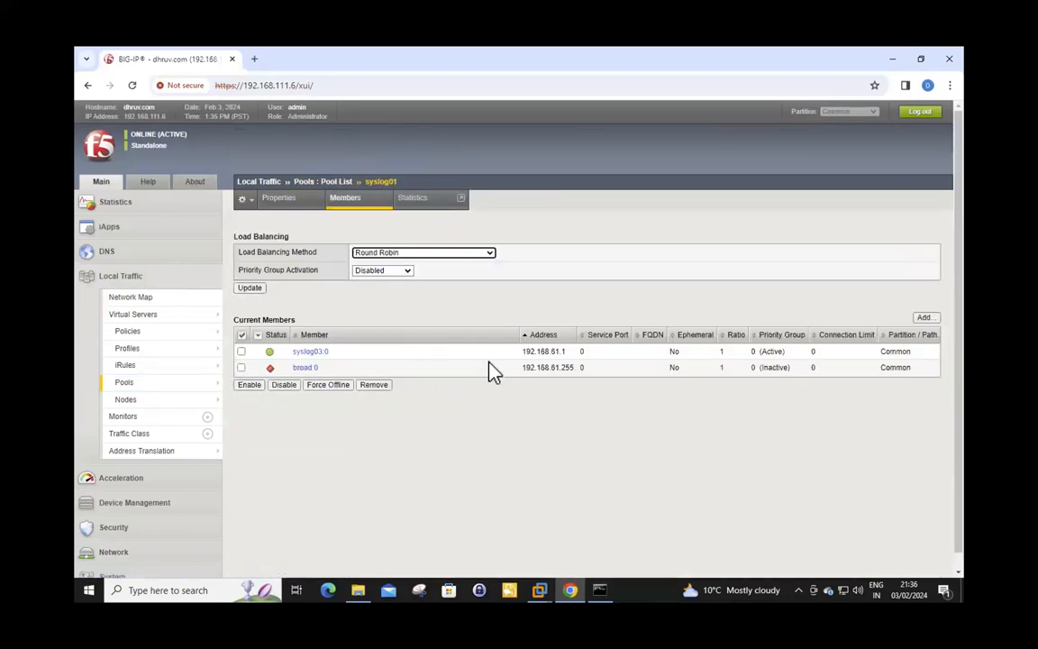
drag(561, 352, 465, 369)
click(241, 367)
click(379, 389)
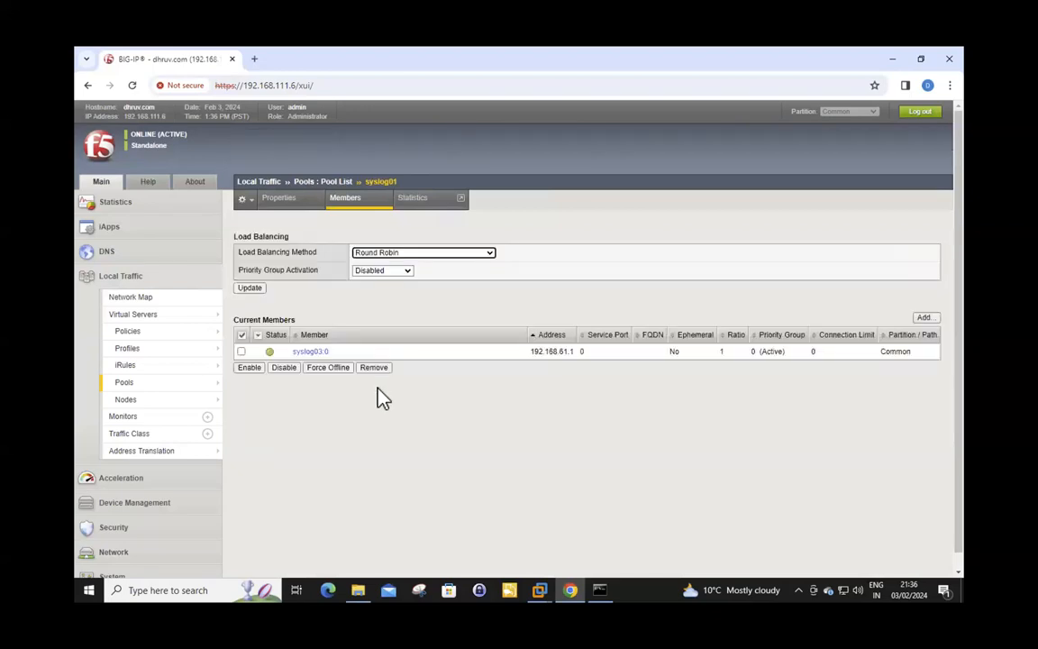
Compare the address of pool member syslog03:0 with Syslog Server 1 on the Lab Topology slide in PowerPoint.
double_click(554, 351)
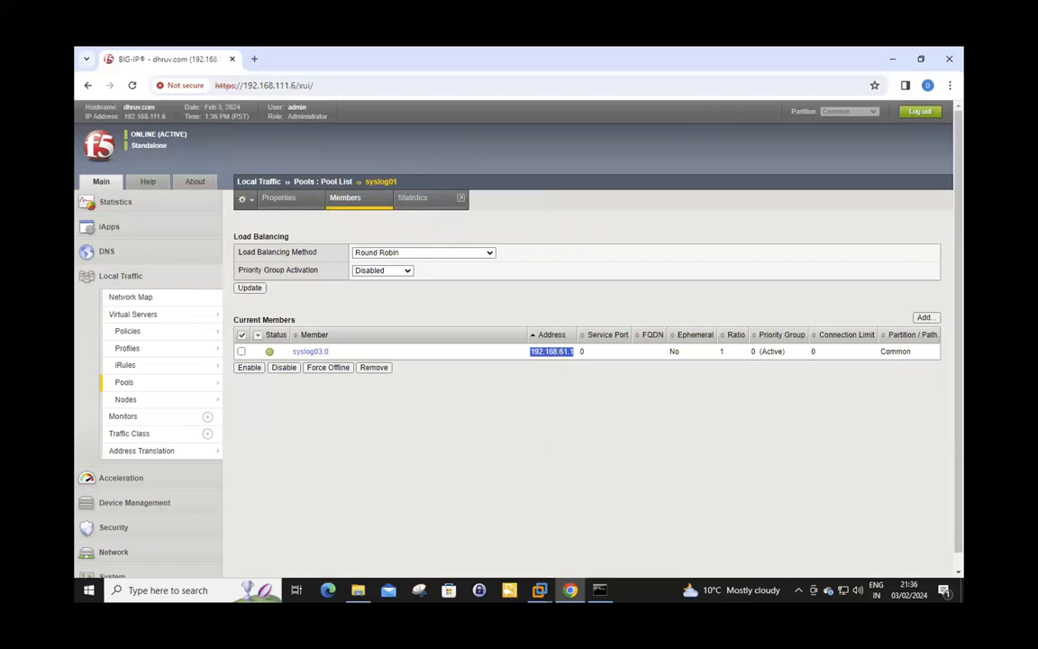
key(ctrl+Left)
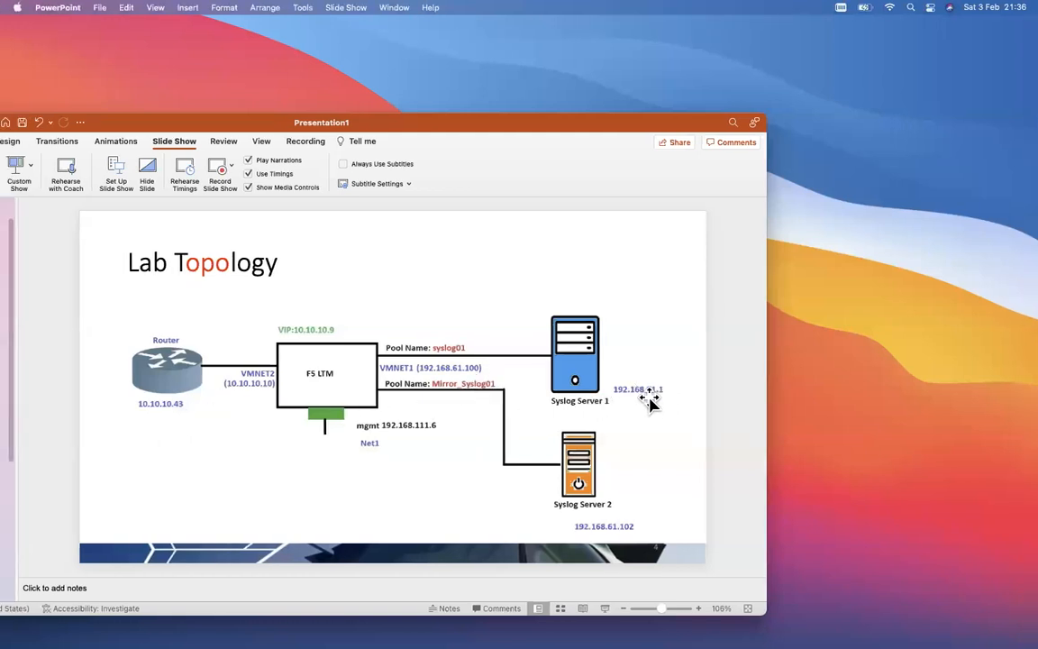
key(ctrl+Right)
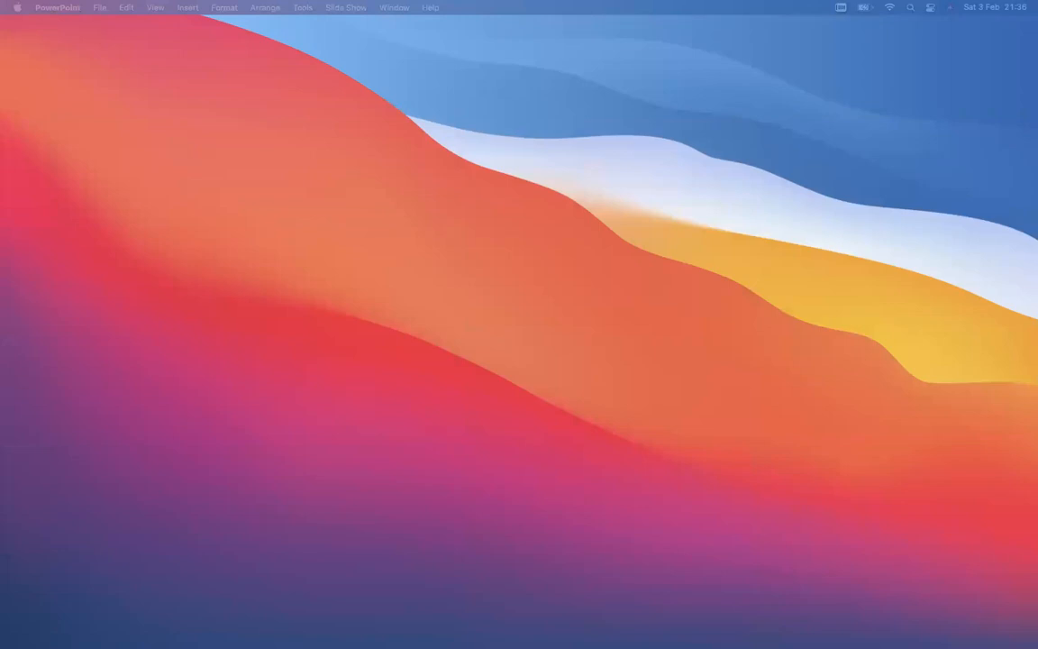
Open member syslog02:0 of the mirror_syslog01 pool and check its address in the member properties.
key(ctrl+Right)
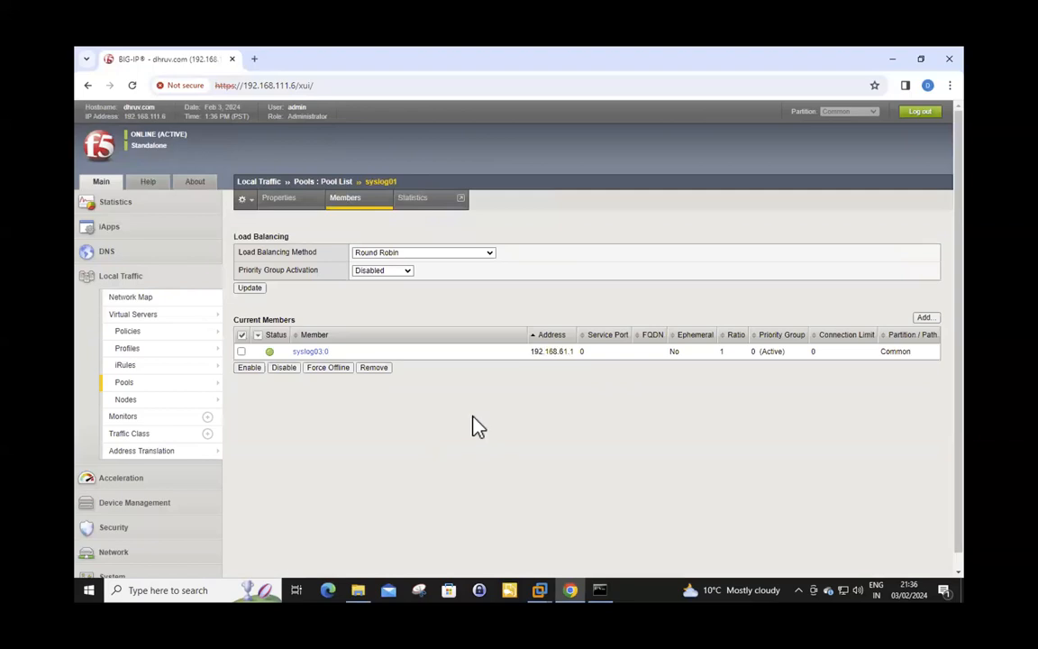
mouse_move(159, 384)
click(245, 384)
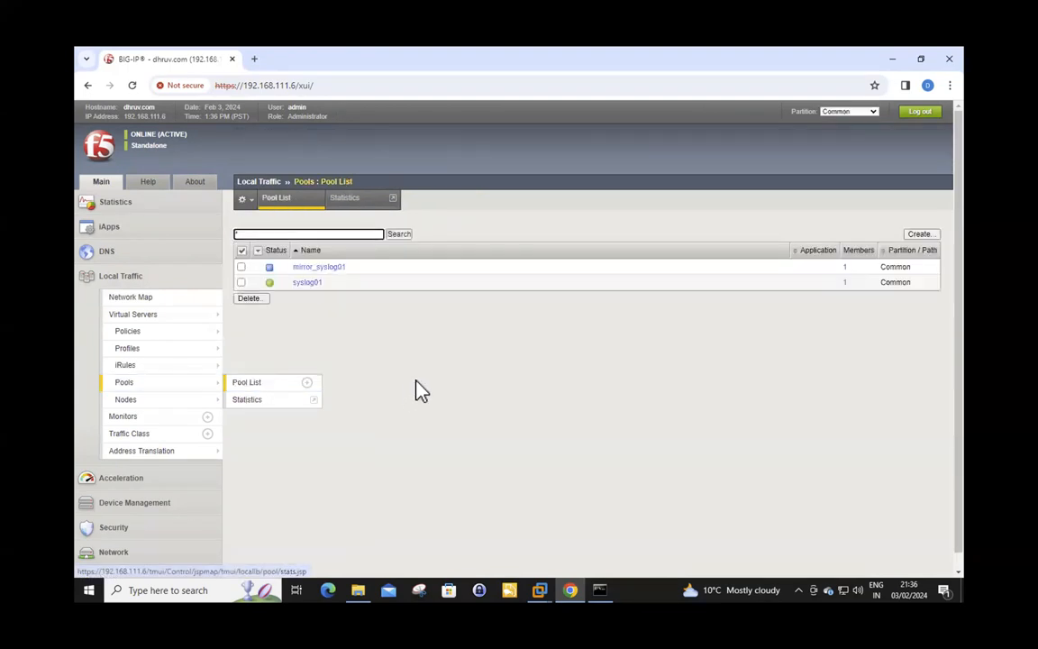
click(320, 267)
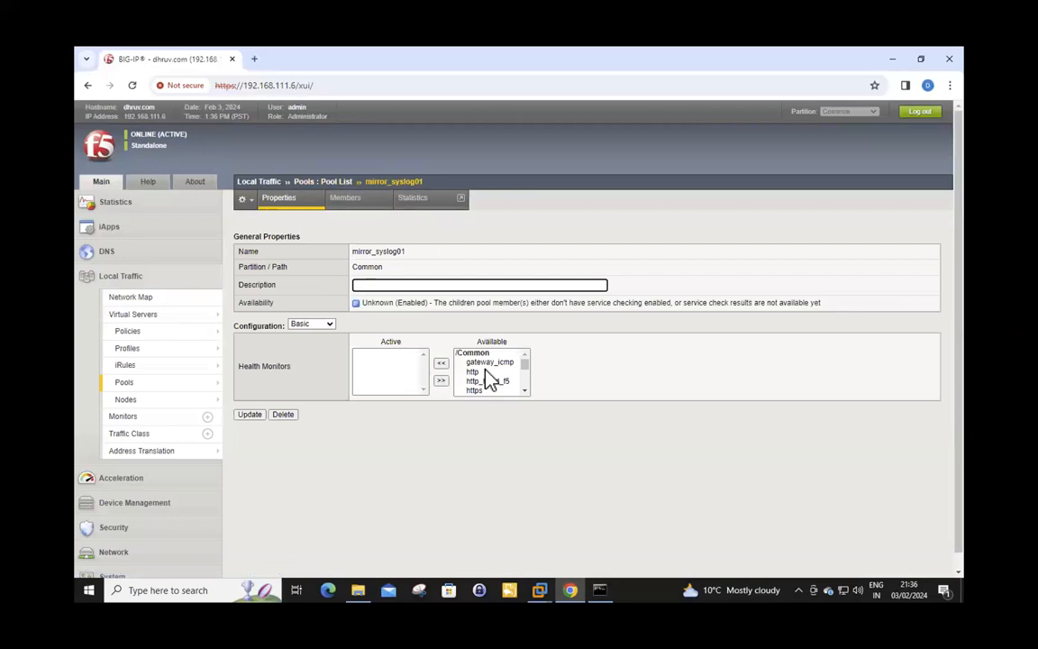
click(349, 202)
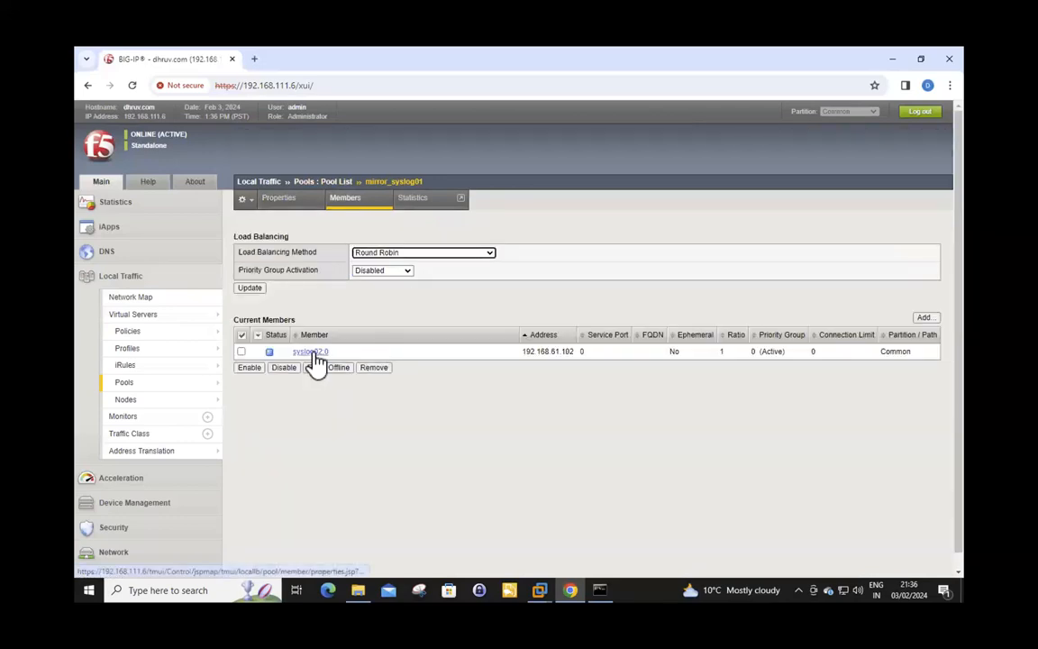
click(310, 353)
double_click(389, 268)
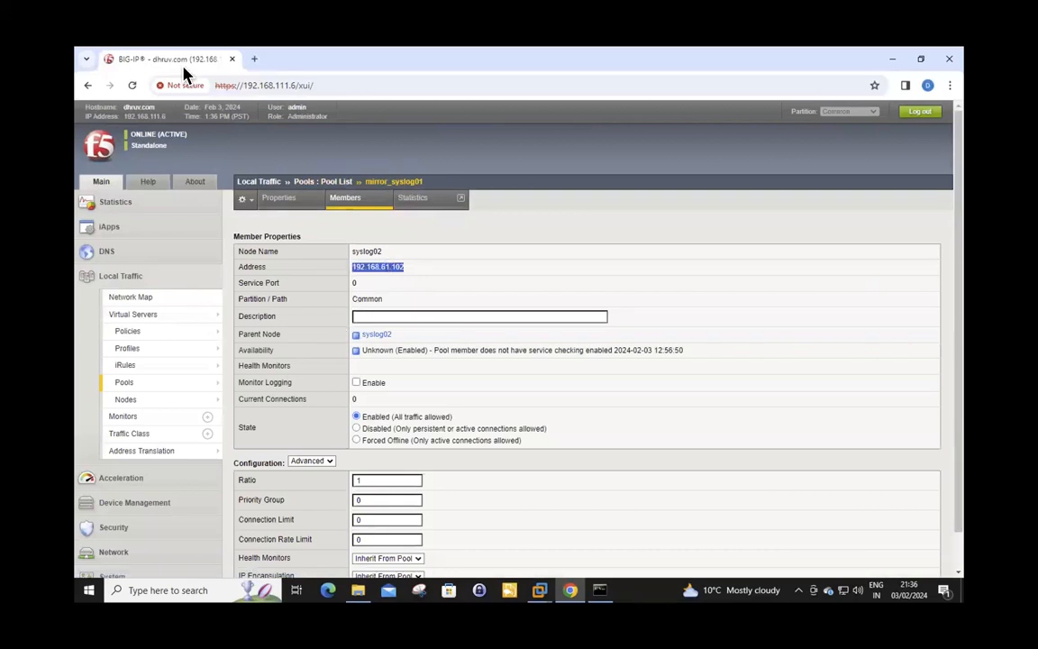
Compare the address of pool member syslog02 with Syslog Server 2 on the Lab Topology slide in PowerPoint.
mouse_move(377, 9)
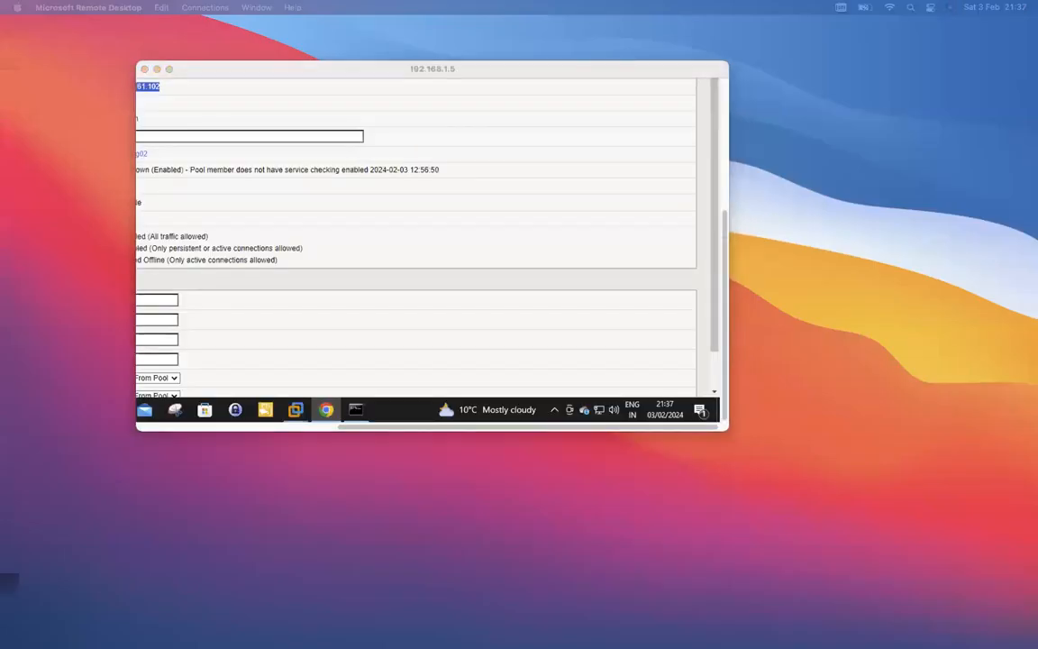
drag(0, 80, 544, 79)
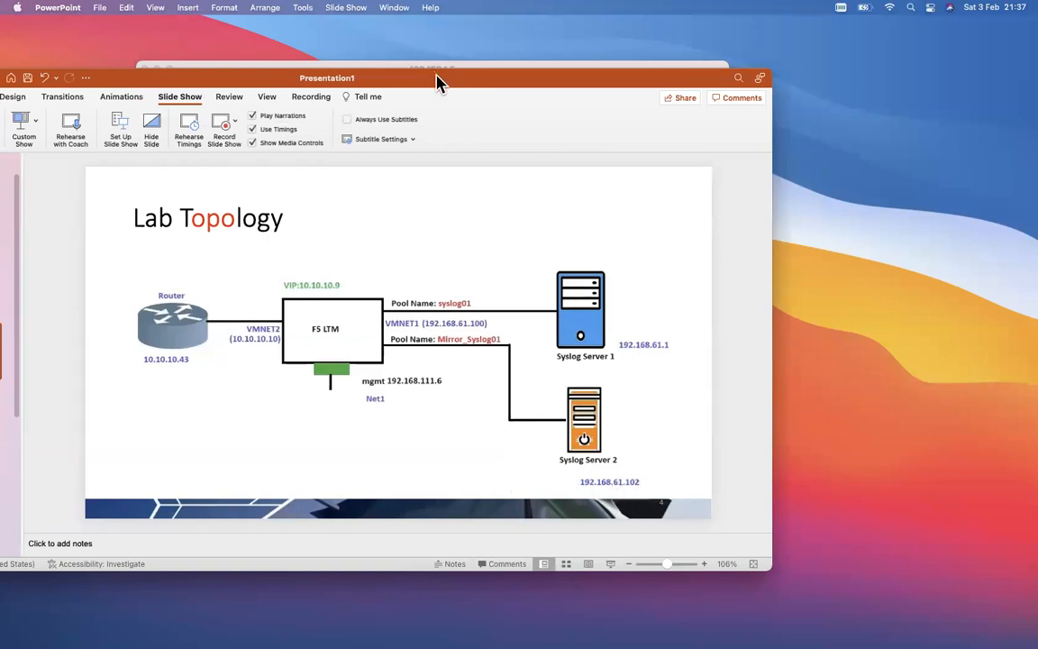
drag(436, 77, 0, 100)
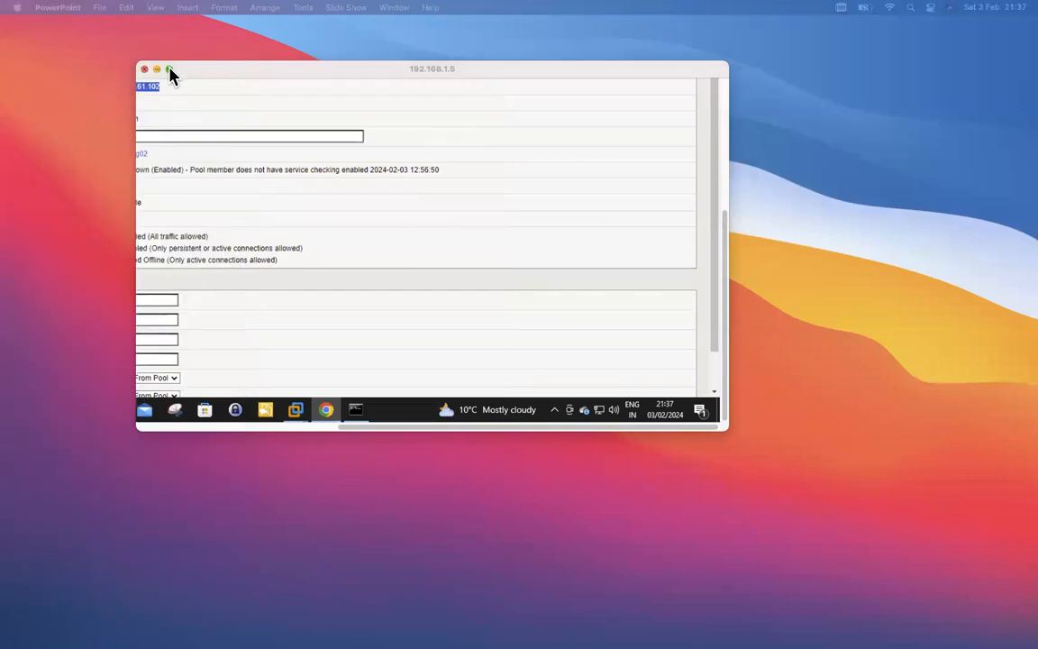
click(167, 69)
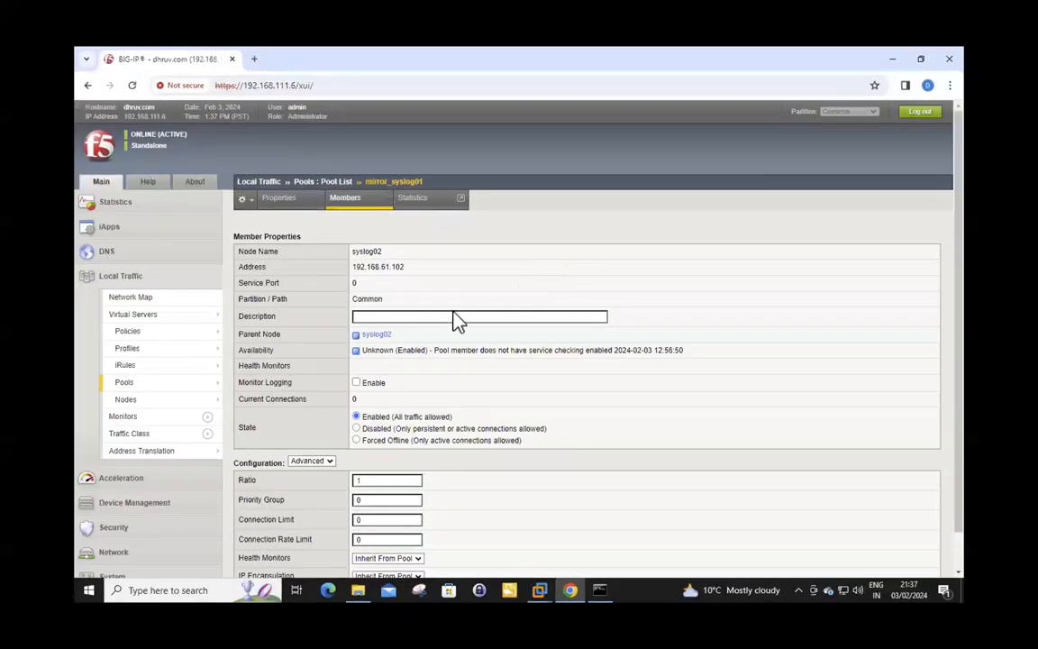
Open the syslog_Traffic virtual server and review its protocol, source address translation and clone pool settings.
mouse_move(180, 287)
click(263, 315)
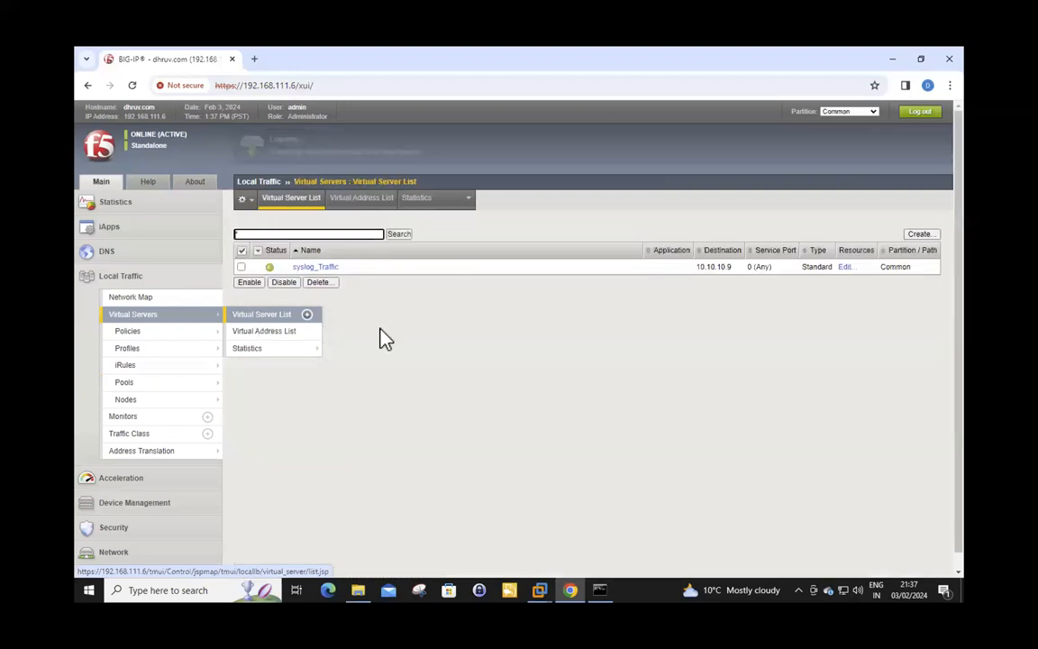
click(318, 268)
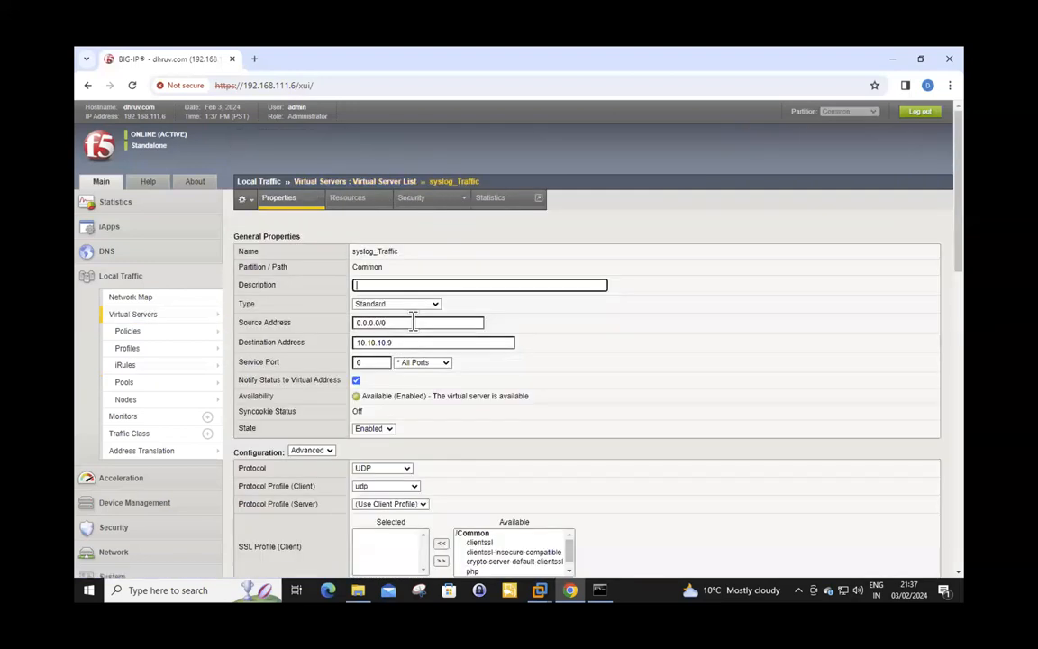
scroll(387, 428, down, 3)
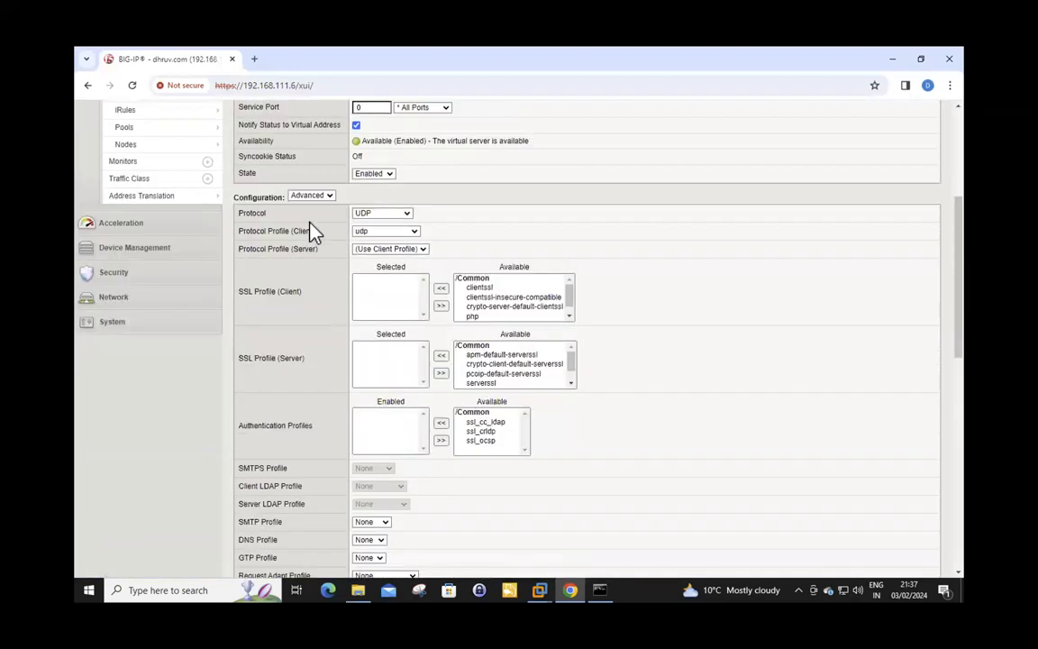
scroll(308, 398, down, 3)
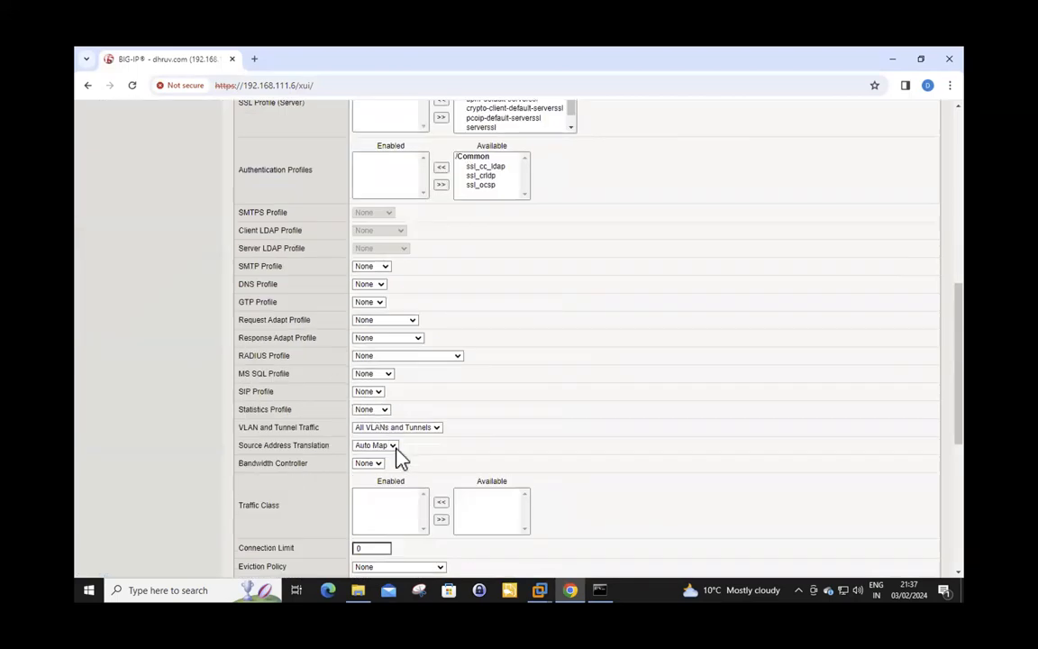
scroll(400, 457, down, 3)
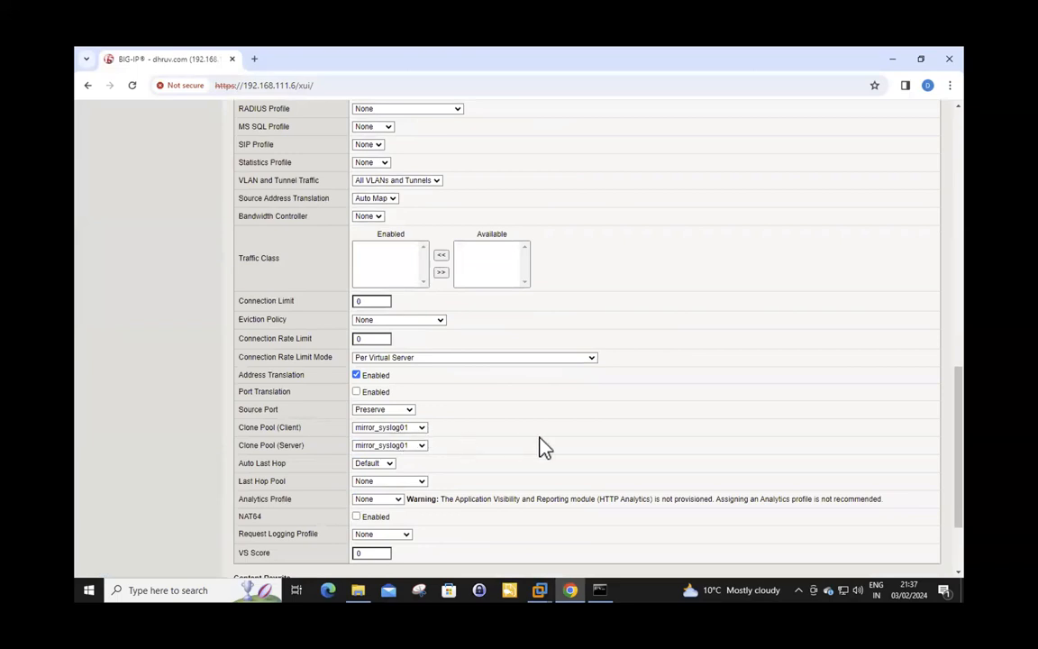
Set mirror_syslog01 as both the client and the server clone pool of syslog_Traffic.
click(419, 429)
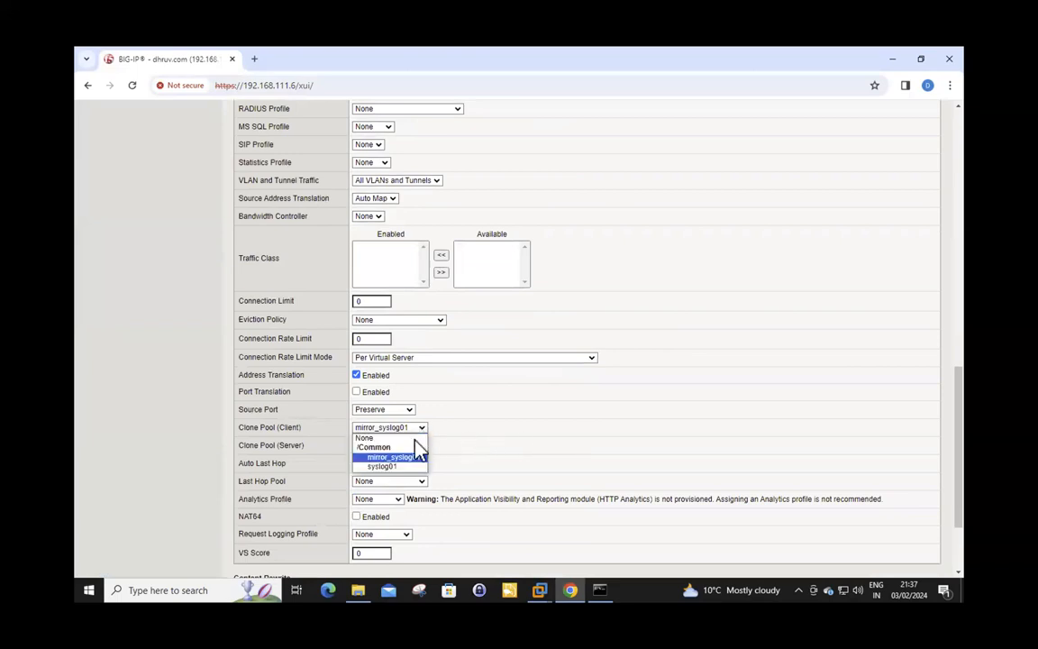
click(405, 458)
click(415, 445)
click(407, 476)
scroll(494, 458, down, 3)
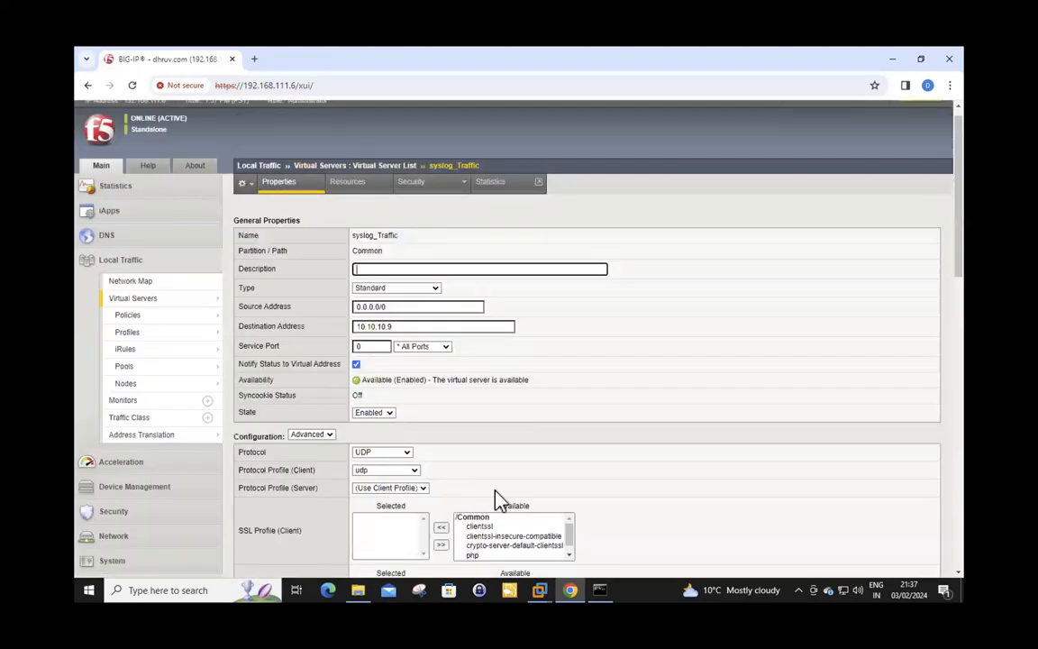
click(653, 405)
Switch to the Windows 10 x64 virtual machine in VMware Workstation and minimize Kiwi Syslog Service Manager.
mouse_move(543, 596)
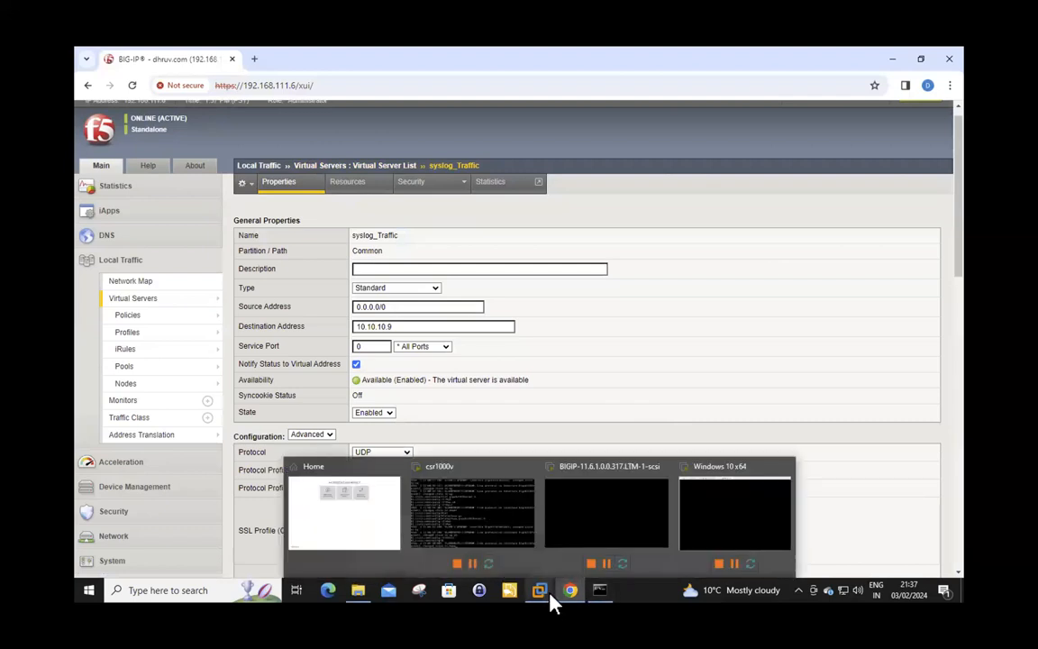
click(598, 529)
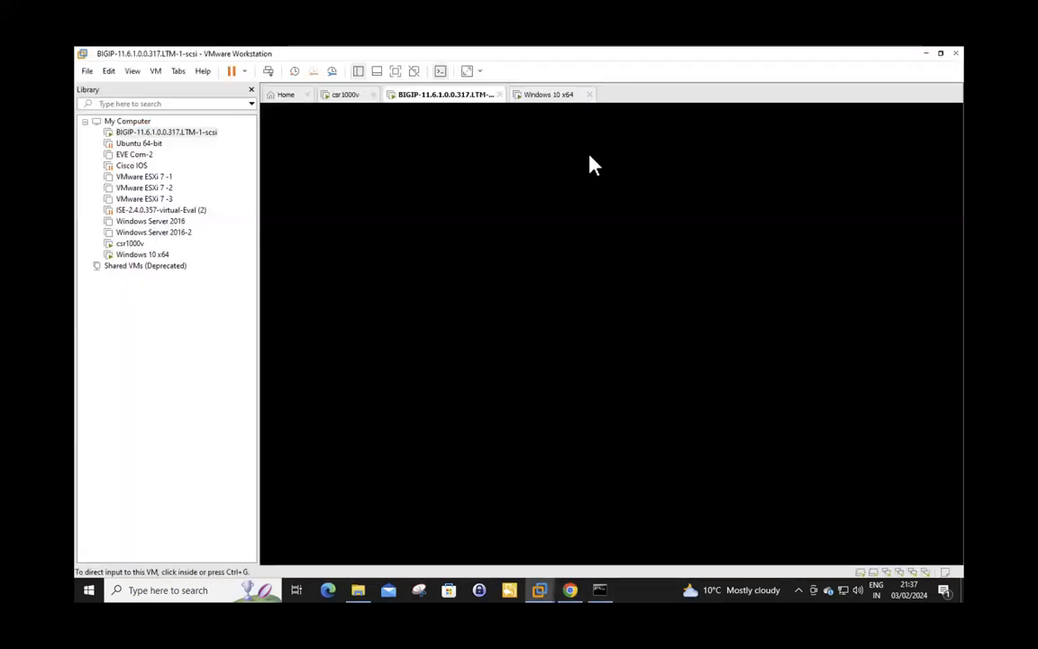
click(549, 96)
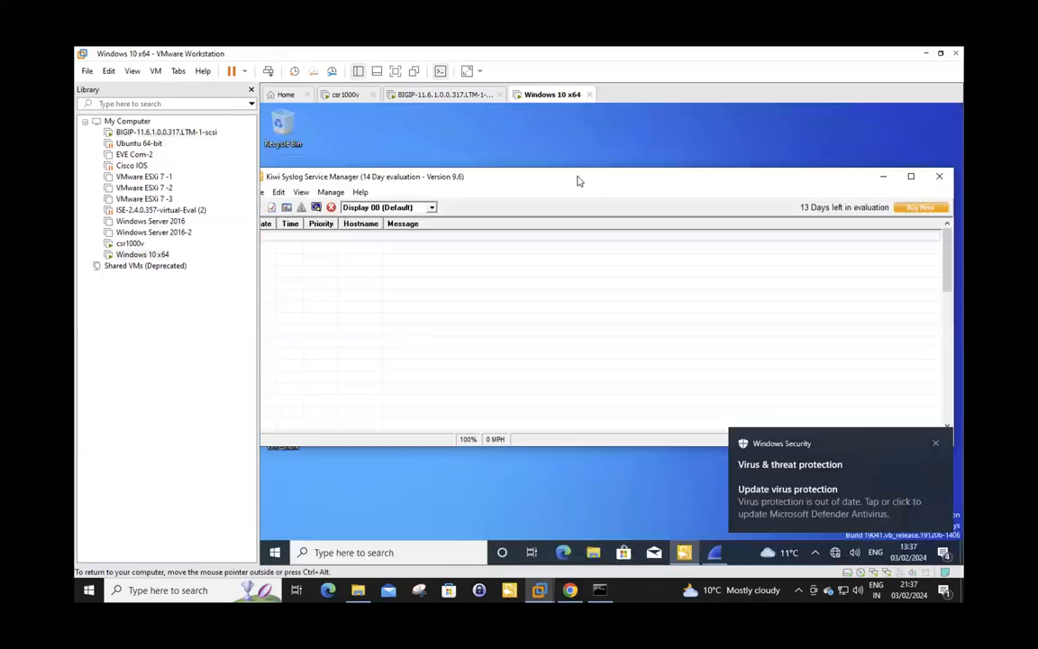
click(884, 177)
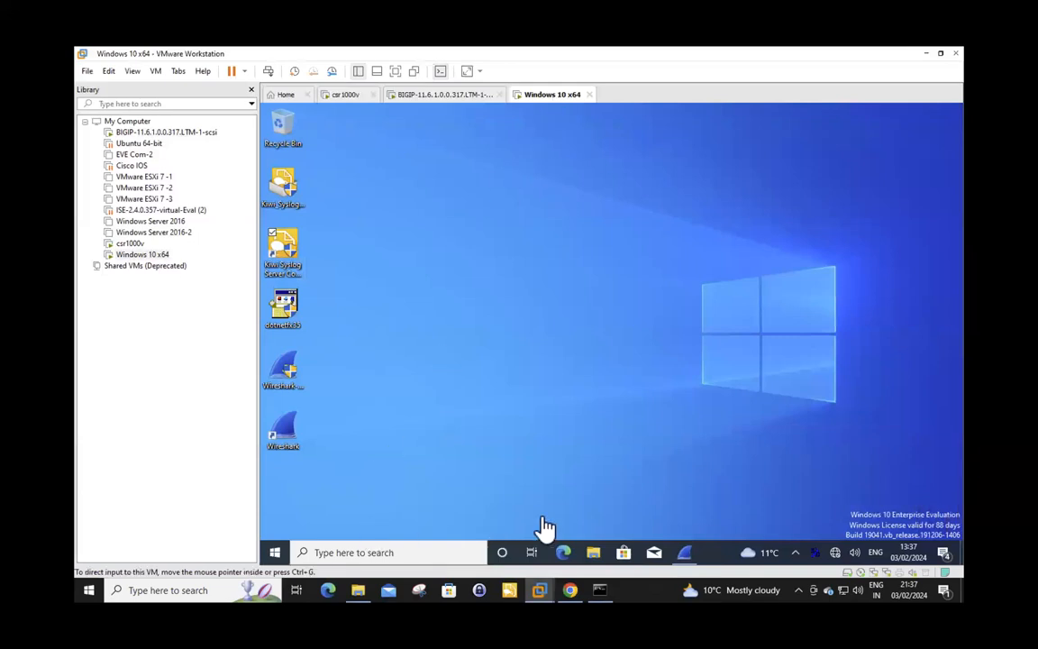
Open the virtual machine's Network Connections and check the IPv4 address in the connection details of Ethernet0.
right_click(276, 554)
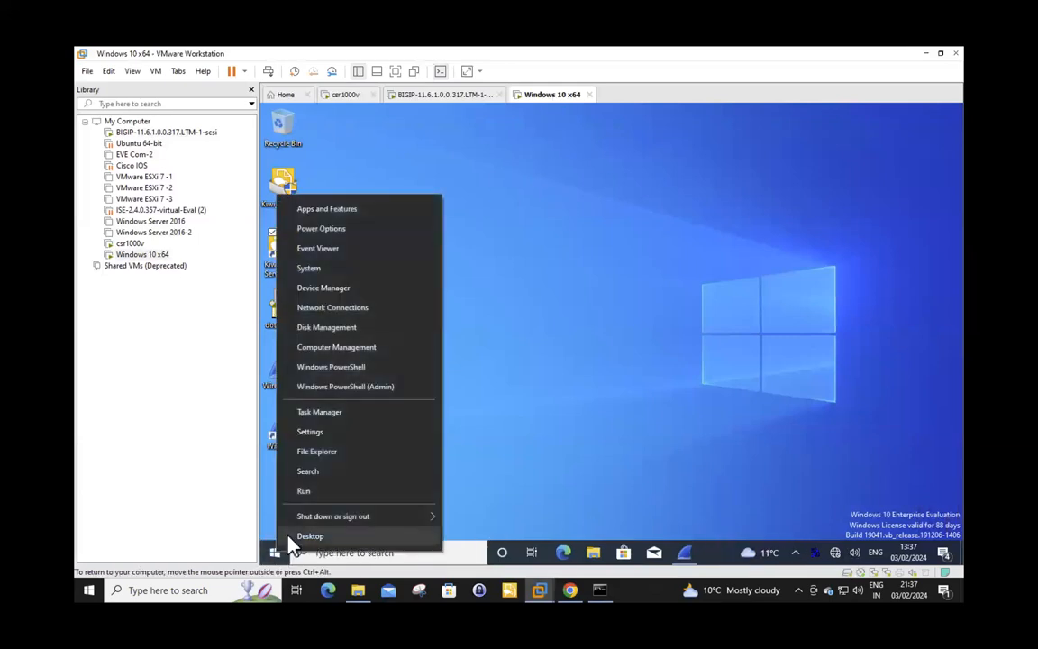
click(316, 492)
key(Return)
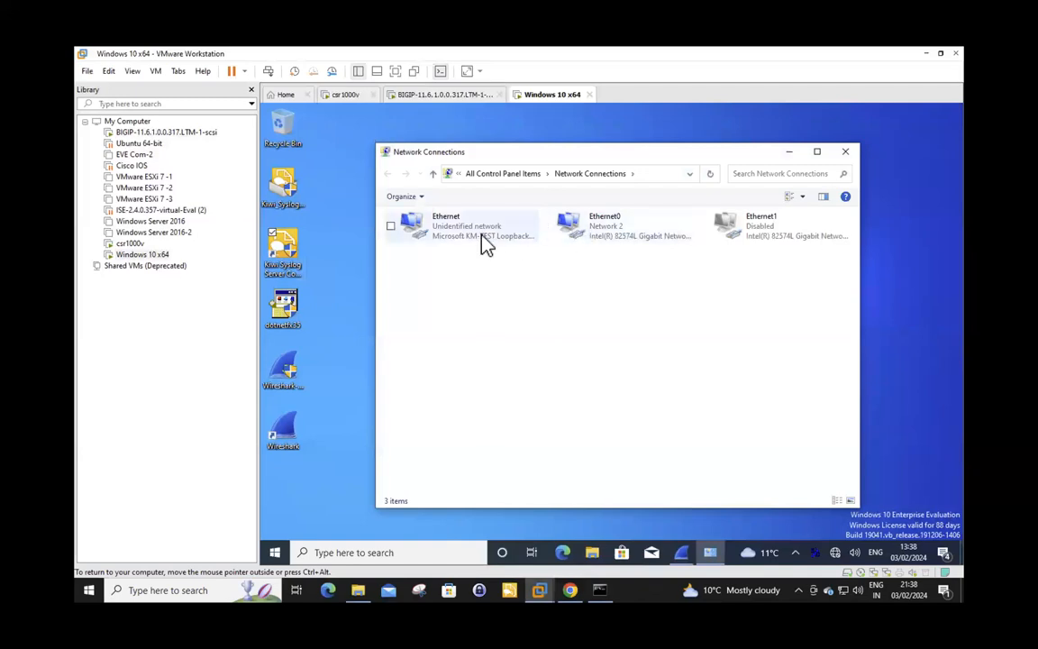
double_click(587, 232)
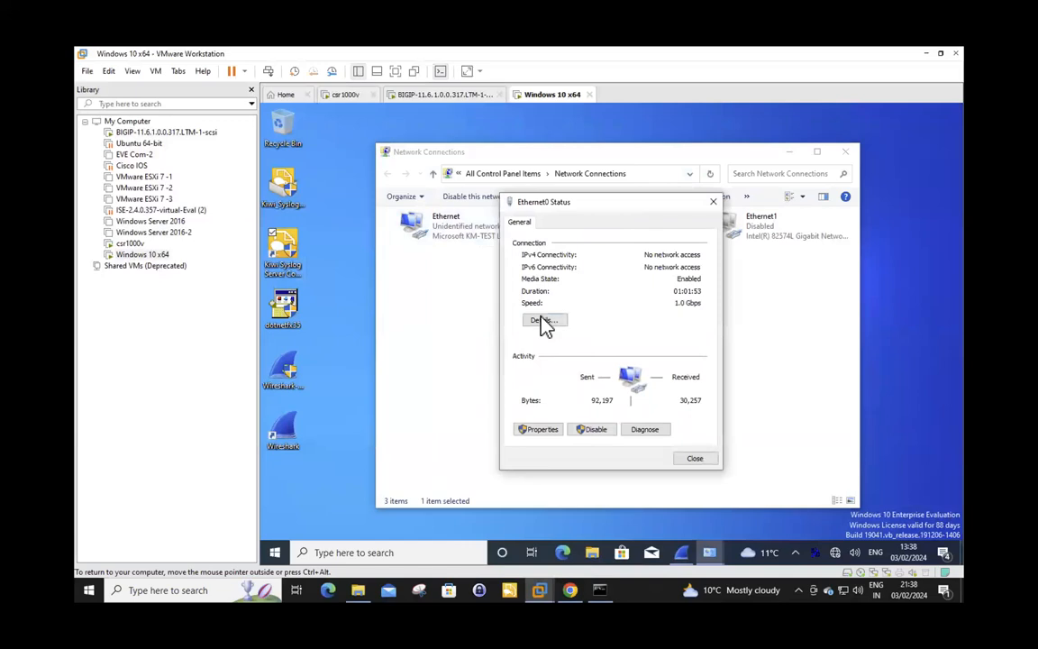
click(544, 321)
click(602, 312)
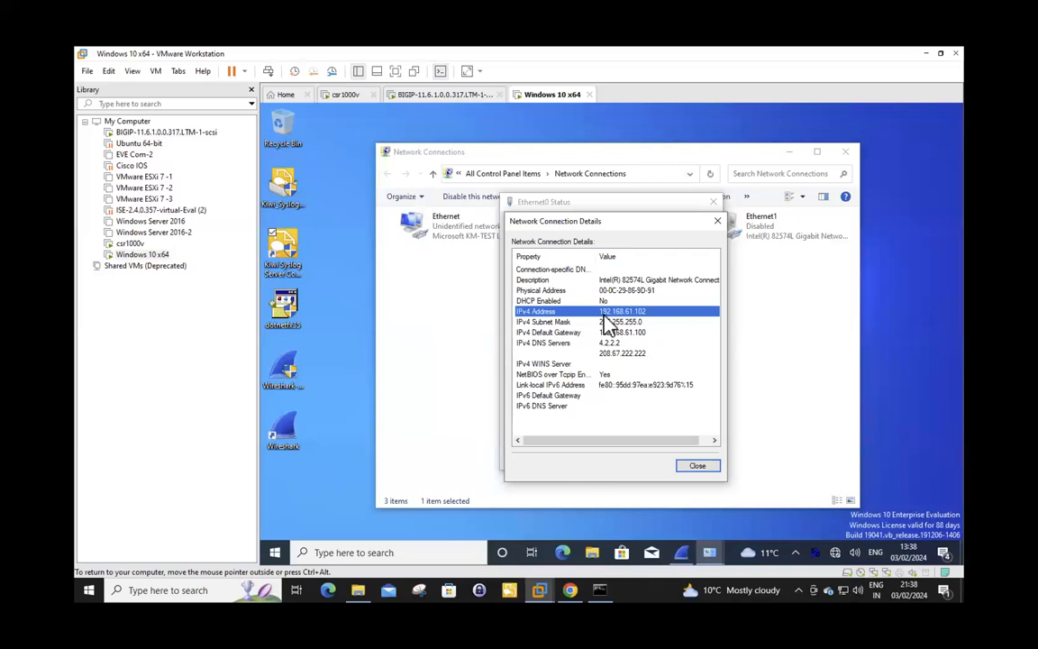
Start a new Wireshark capture on Ethernet0, discarding the previously captured packets without saving.
click(681, 558)
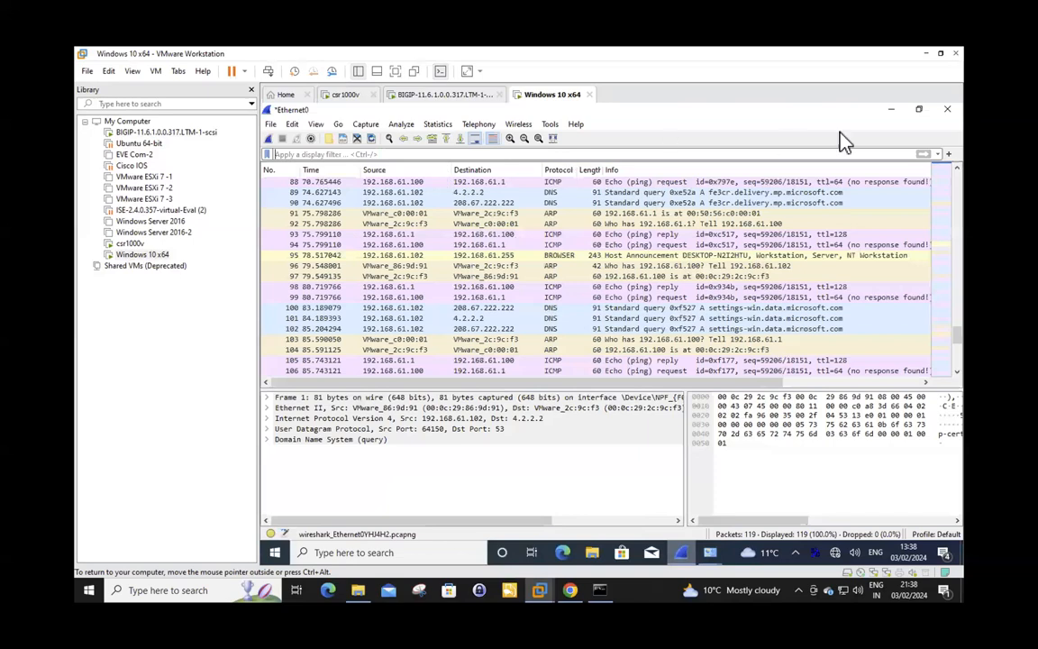
click(891, 109)
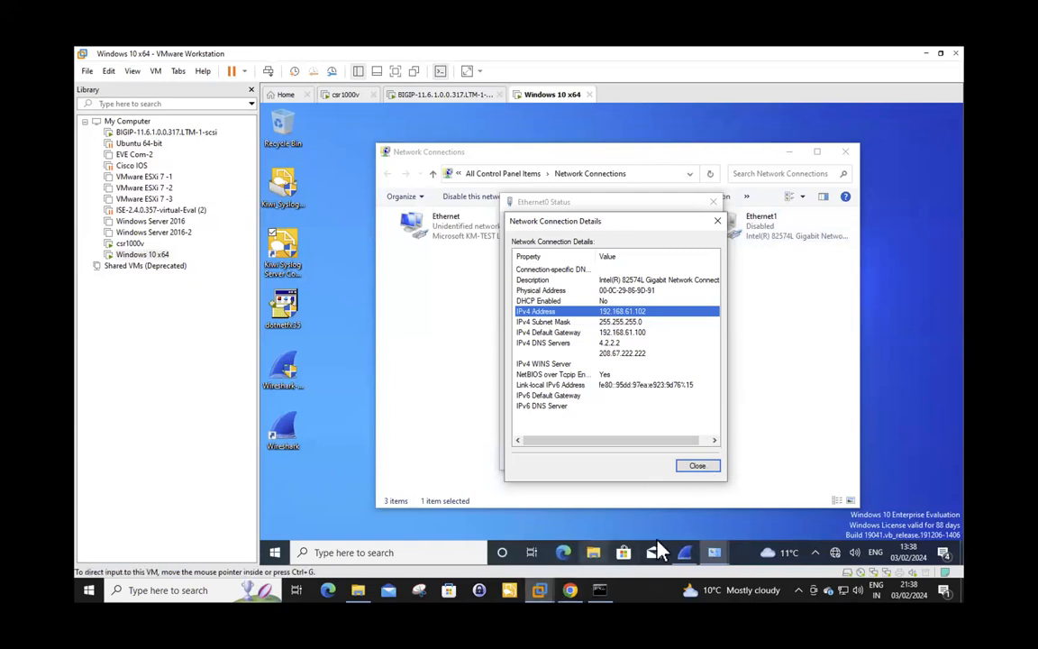
click(687, 555)
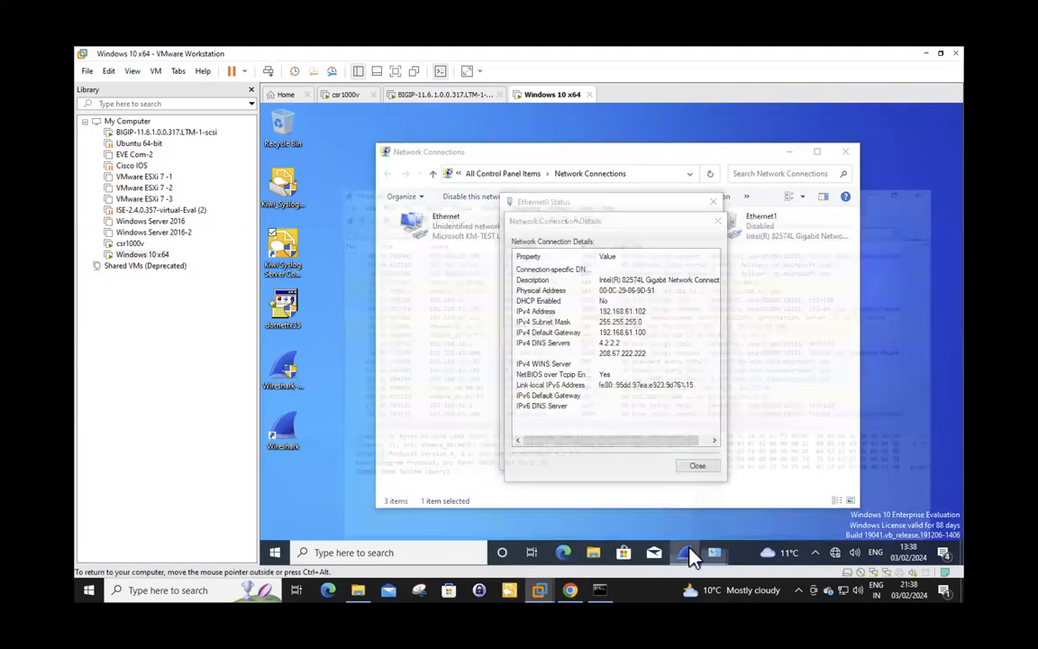
click(268, 138)
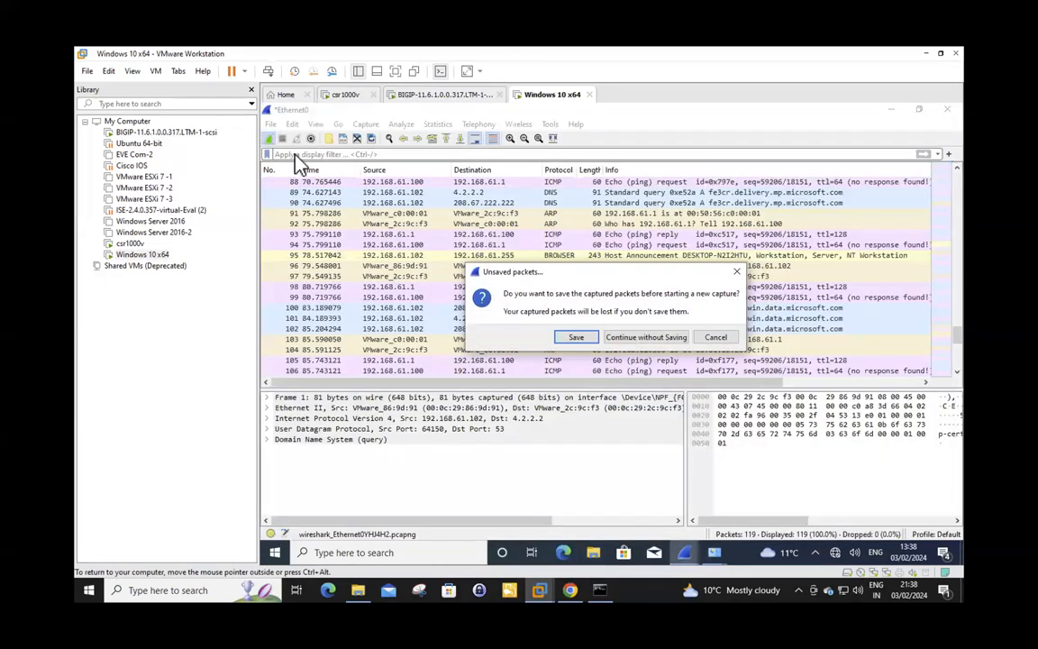
click(633, 338)
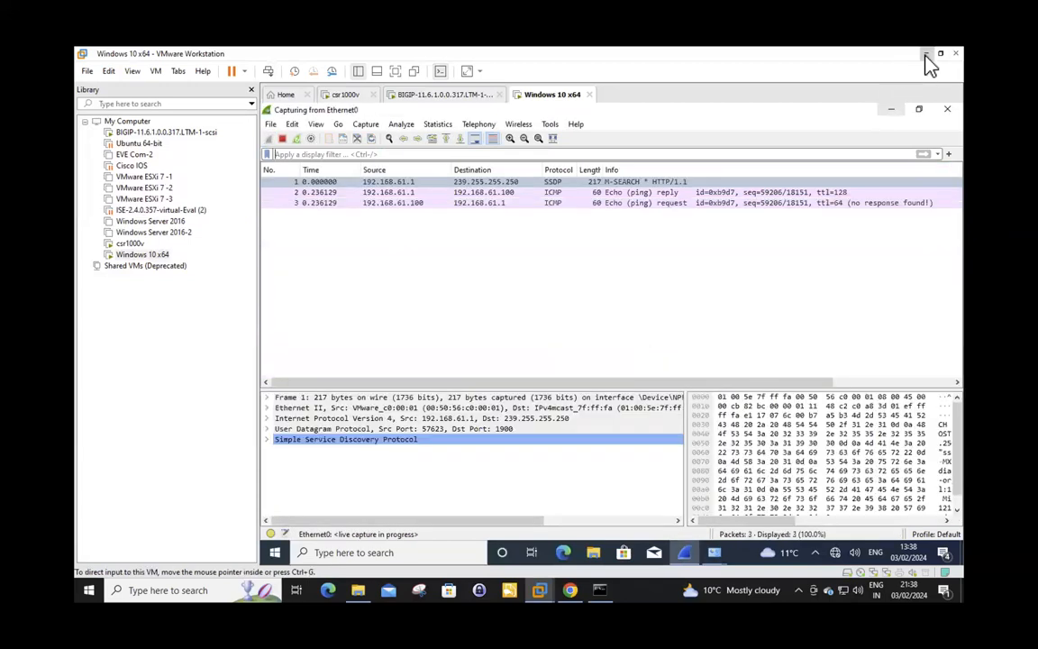
Switch to the csr1000v router console and enter global configuration mode with en and conf t.
click(925, 54)
mouse_move(536, 590)
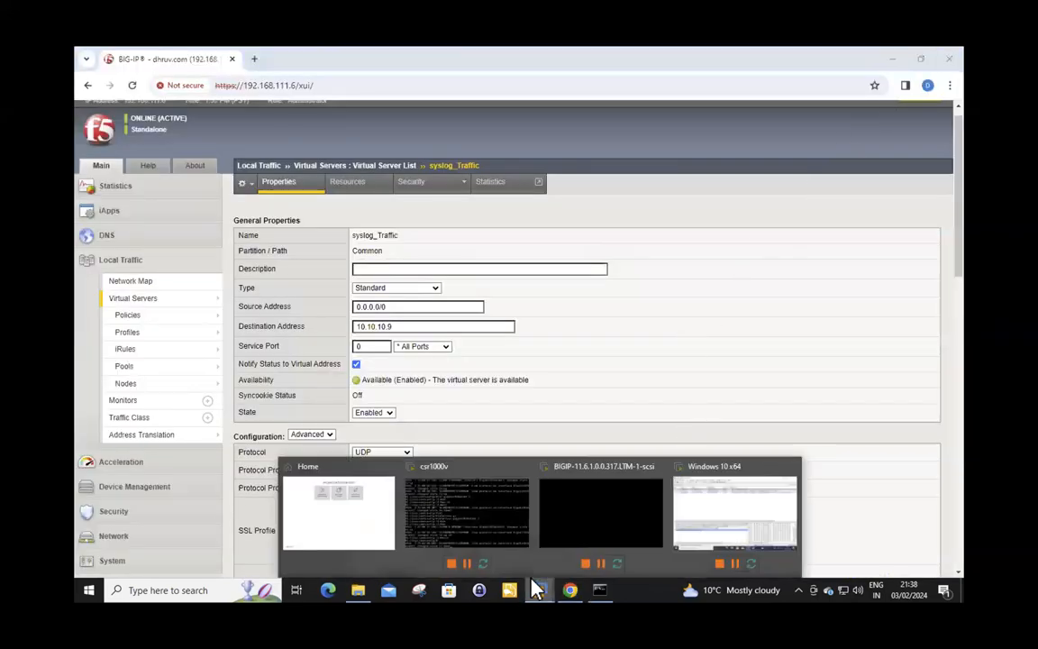
click(426, 468)
click(559, 405)
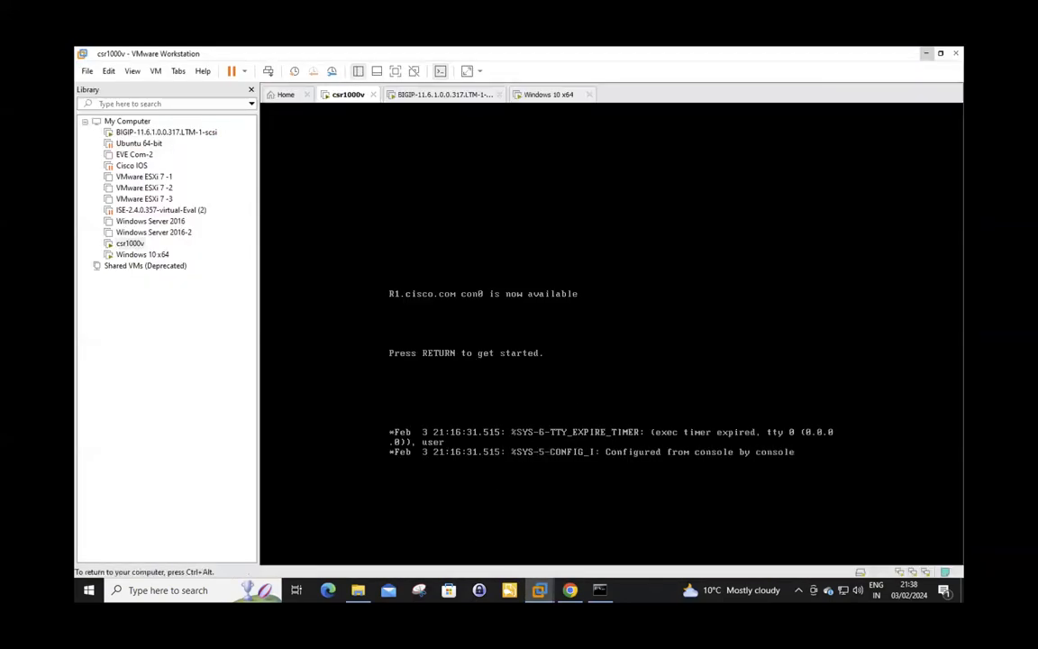
key(Return)
key(Return)
key(Return)
text(en)
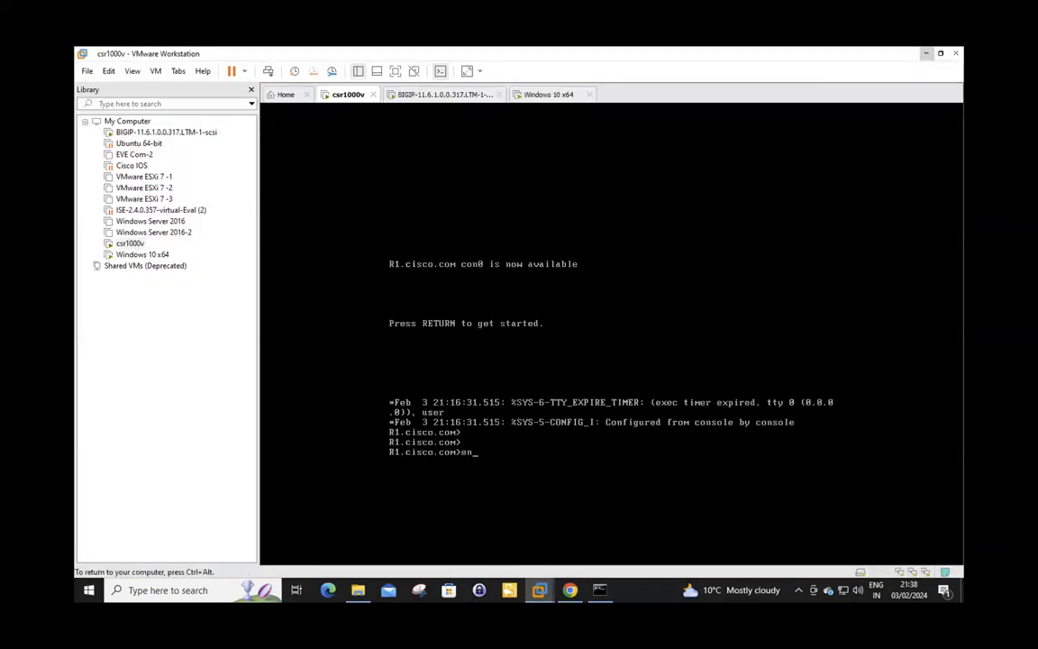
key(Return)
text(conf t)
key(Return)
key(Return)
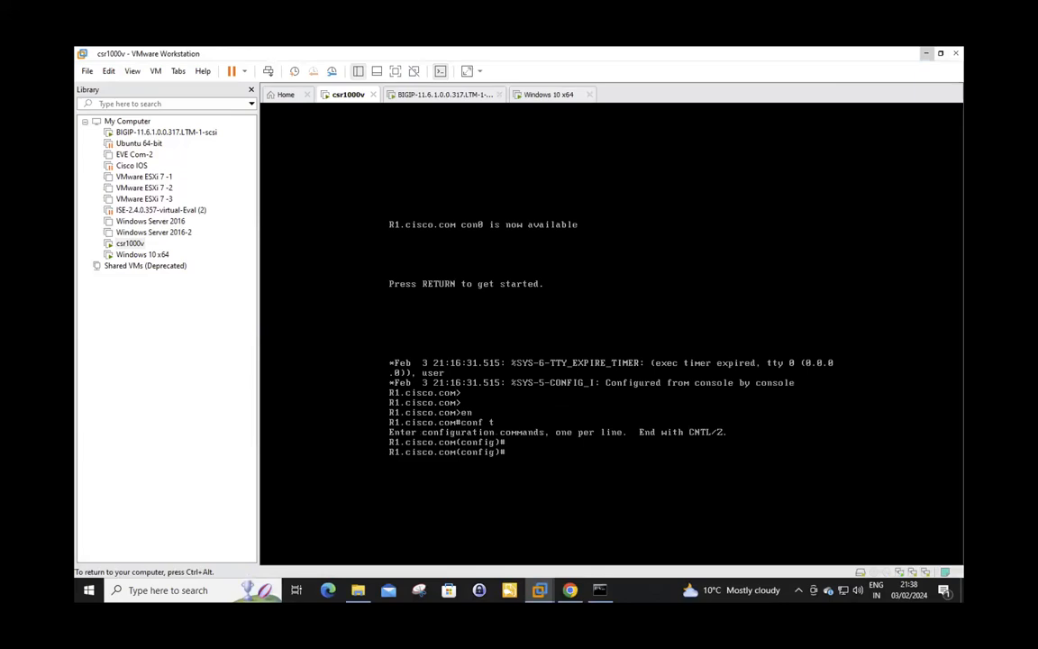
Shut down interface gigabitEthernet 2 on the router and re-enable it with no sh.
text(int gi)
key(Tab)
text(2)
key(Return)
text(sh)
key(Return)
text(no)
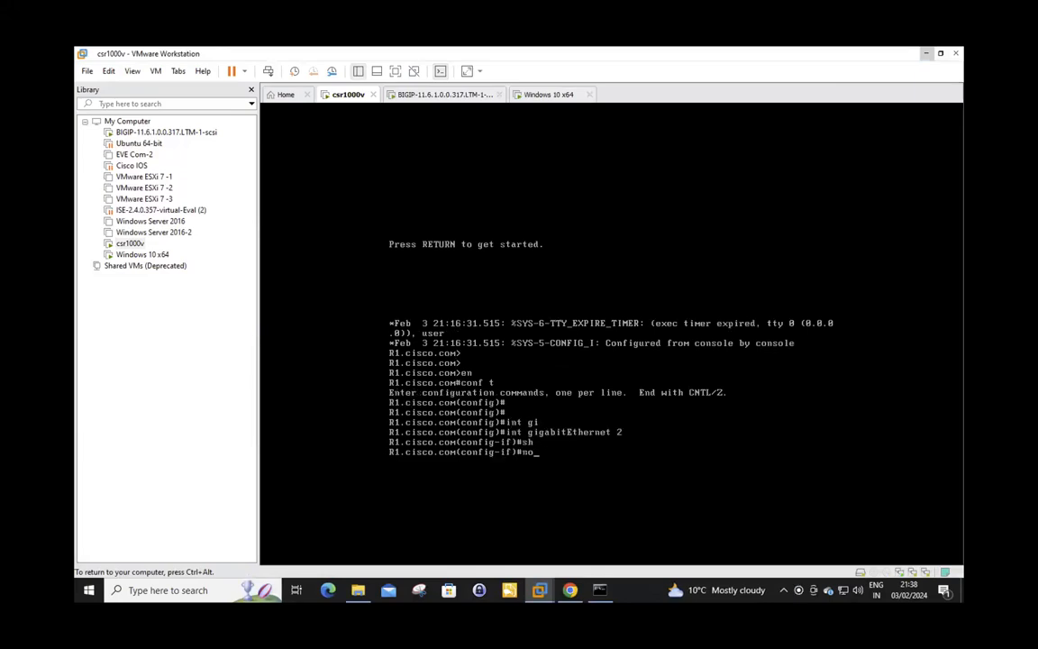
text( sh)
key(Return)
Exit the GigabitEthernet 2 configuration and enter interface configuration for gigabitEthernet 3.
text(exit)
key(Return)
key(Return)
key(Return)
text(int)
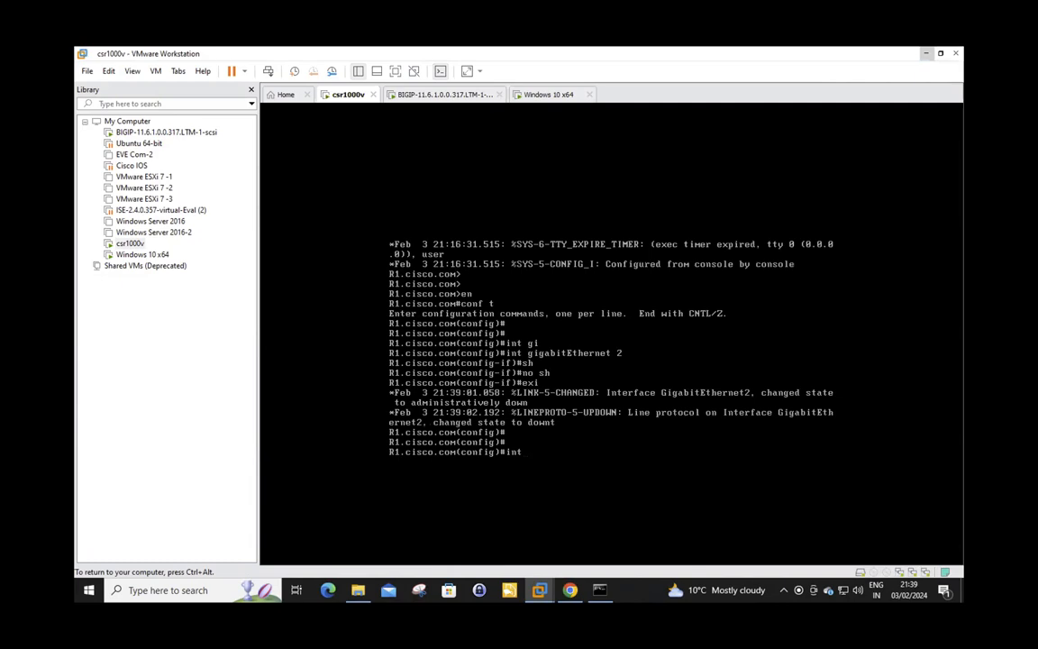
text( gi)
key(Tab)
text(3)
key(Return)
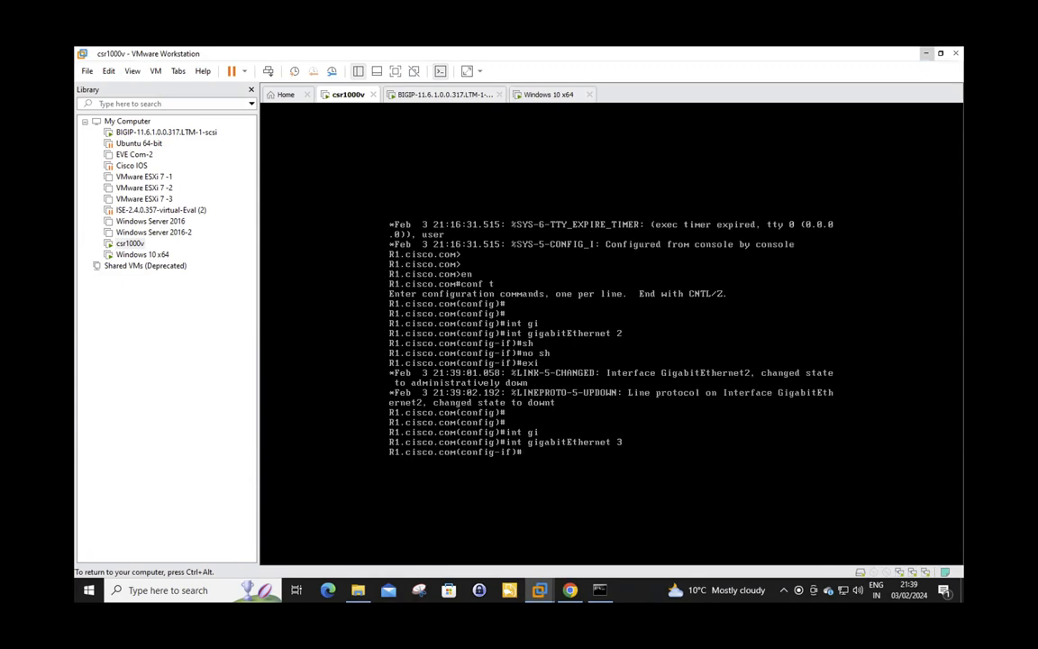
Shut down interface gigabitEthernet 3, re-enable it with no sh, and exit to global configuration mode.
text(sh)
key(Return)
text(nos)
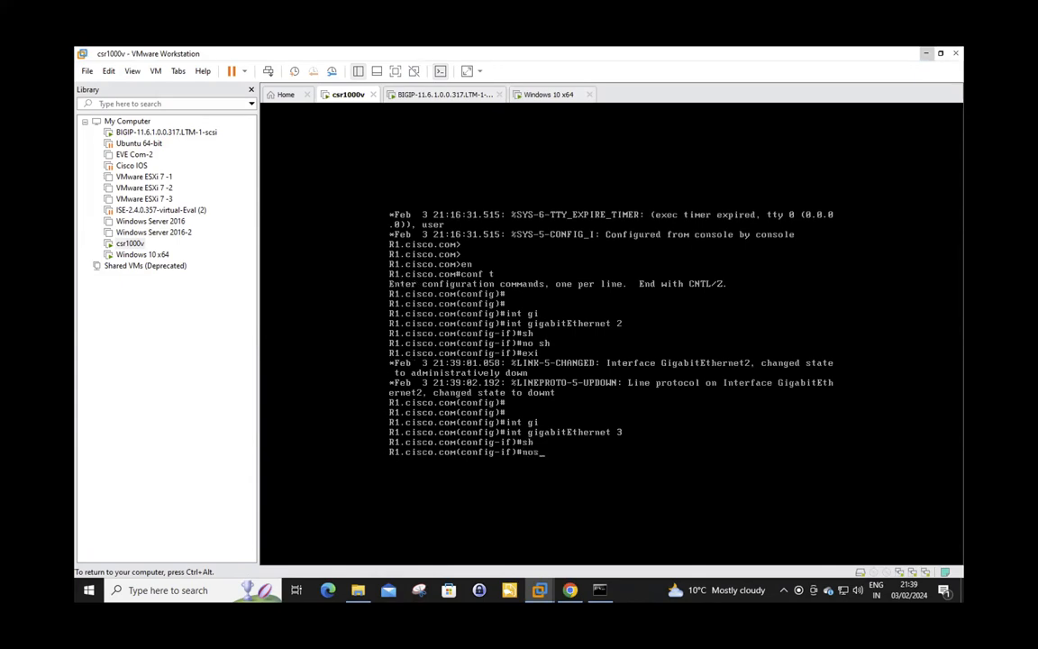
key(BackSpace)
text(sh)
key(Return)
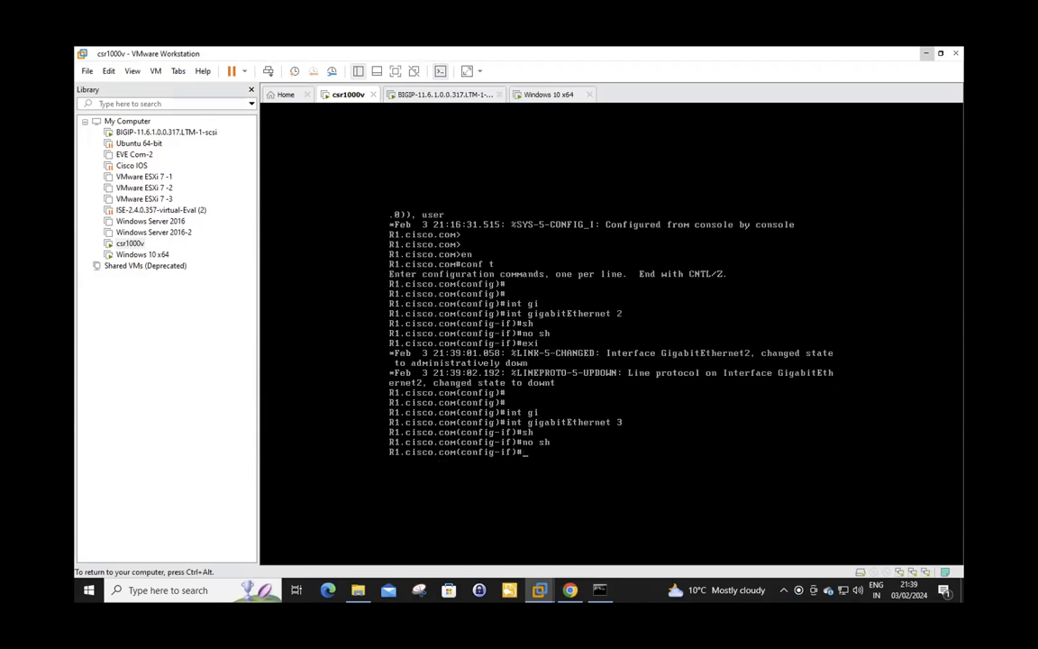
text(exit)
key(Return)
key(Return)
key(Return)
key(Return)
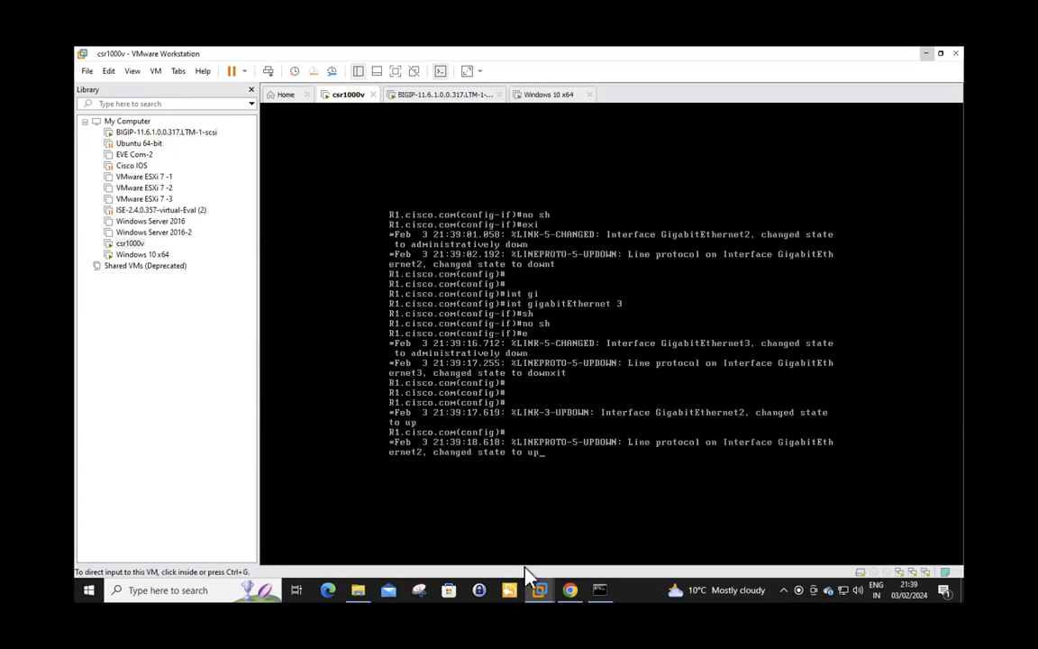
Open Kiwi Syslog Service Manager and review the newest GigabitEthernet2 and GigabitEthernet3 link messages from the router.
click(796, 591)
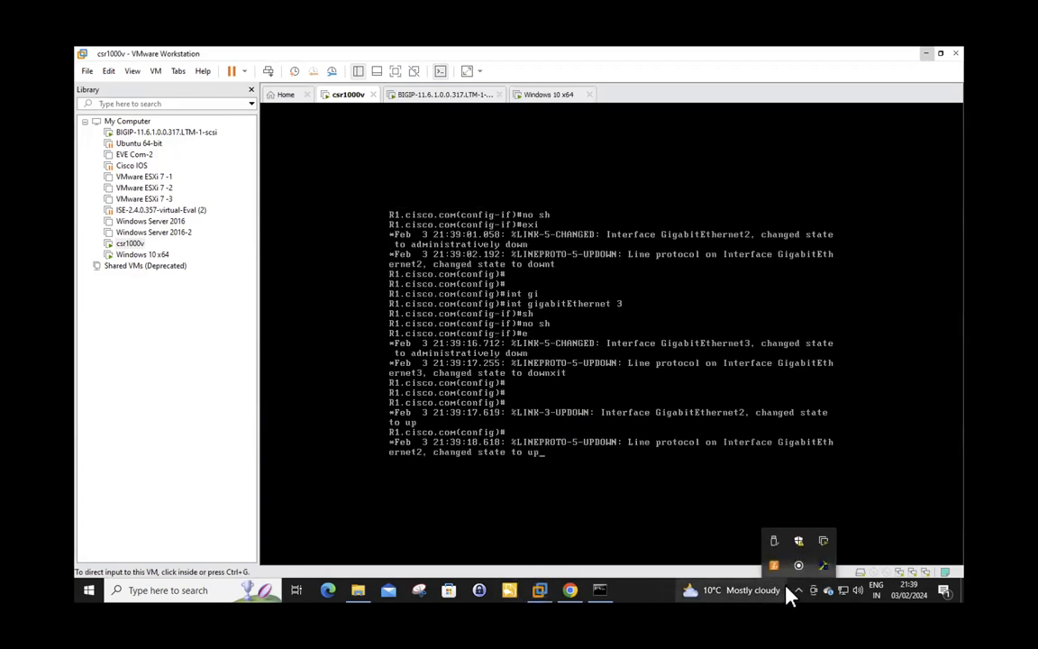
click(821, 566)
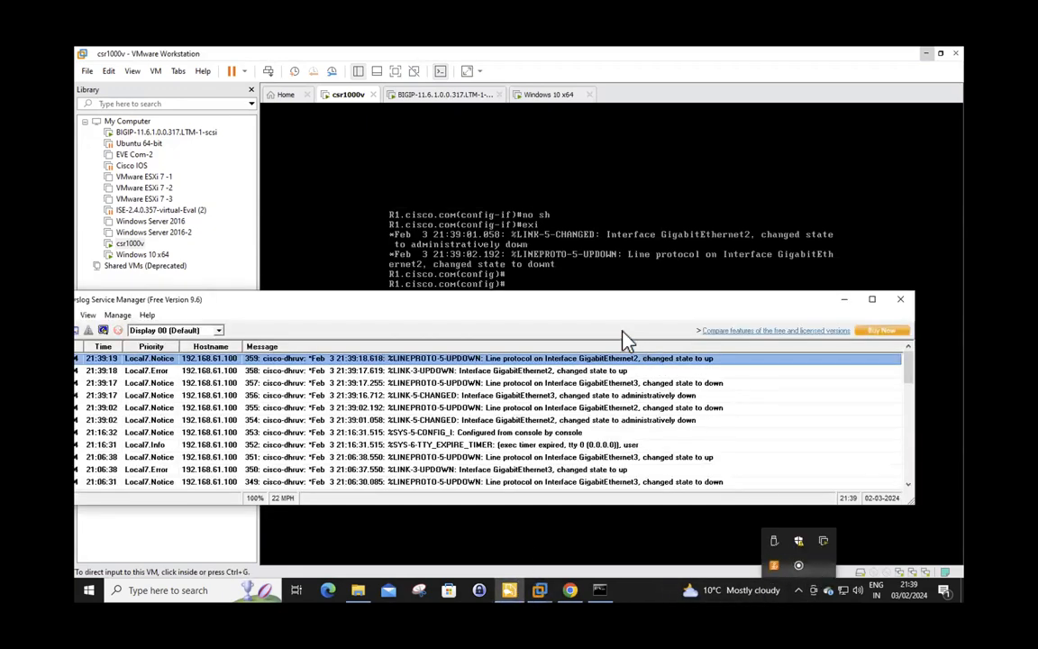
drag(595, 306, 643, 214)
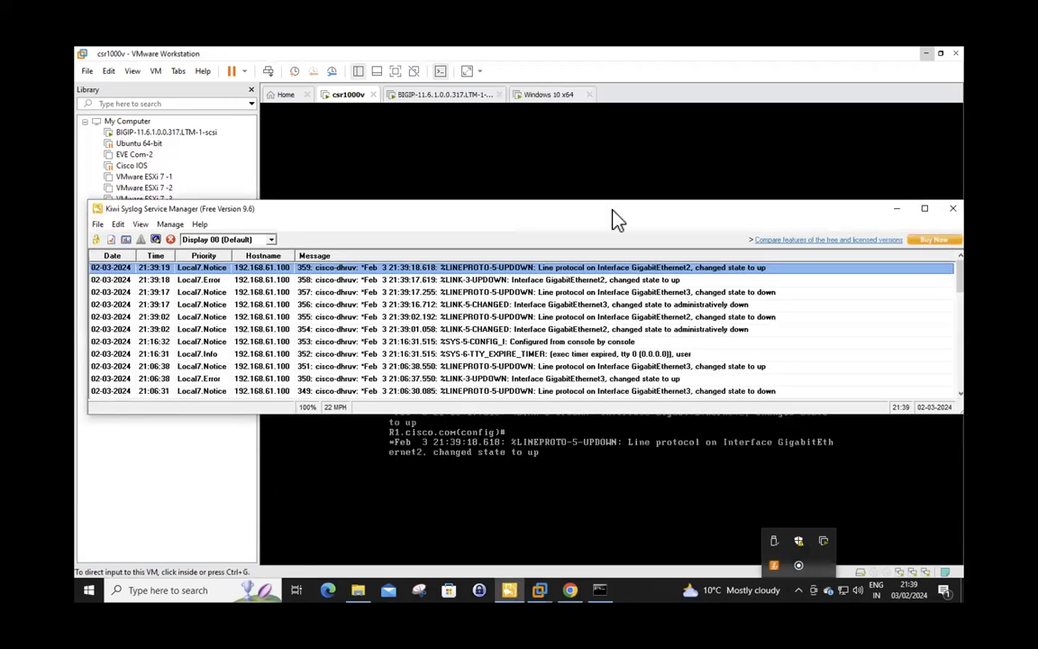
scroll(520, 335, down, 6)
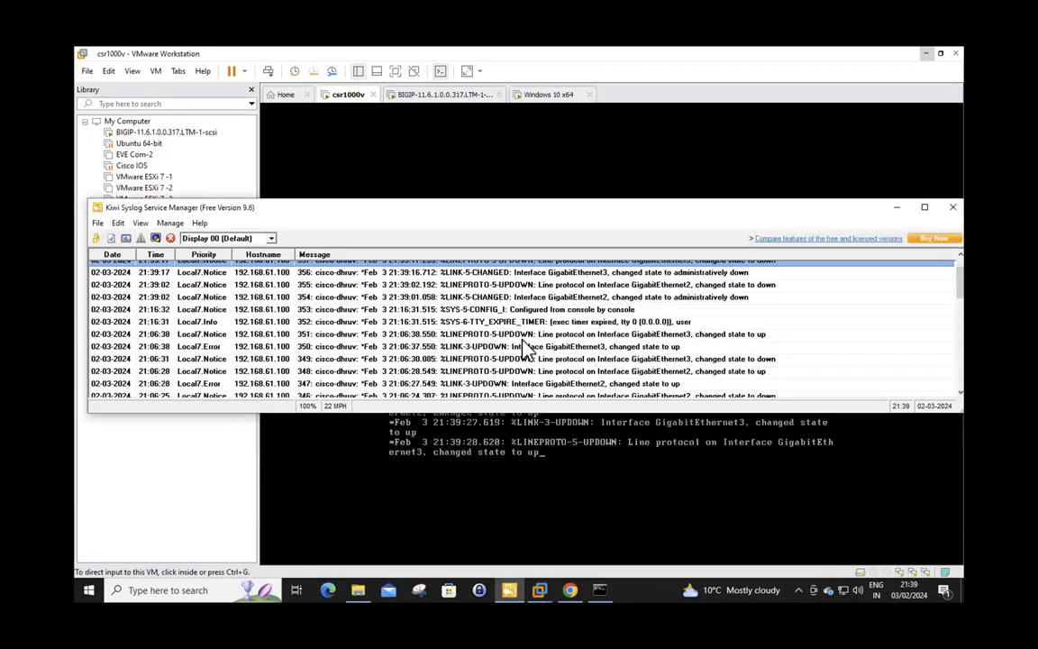
scroll(522, 340, up, 6)
click(517, 316)
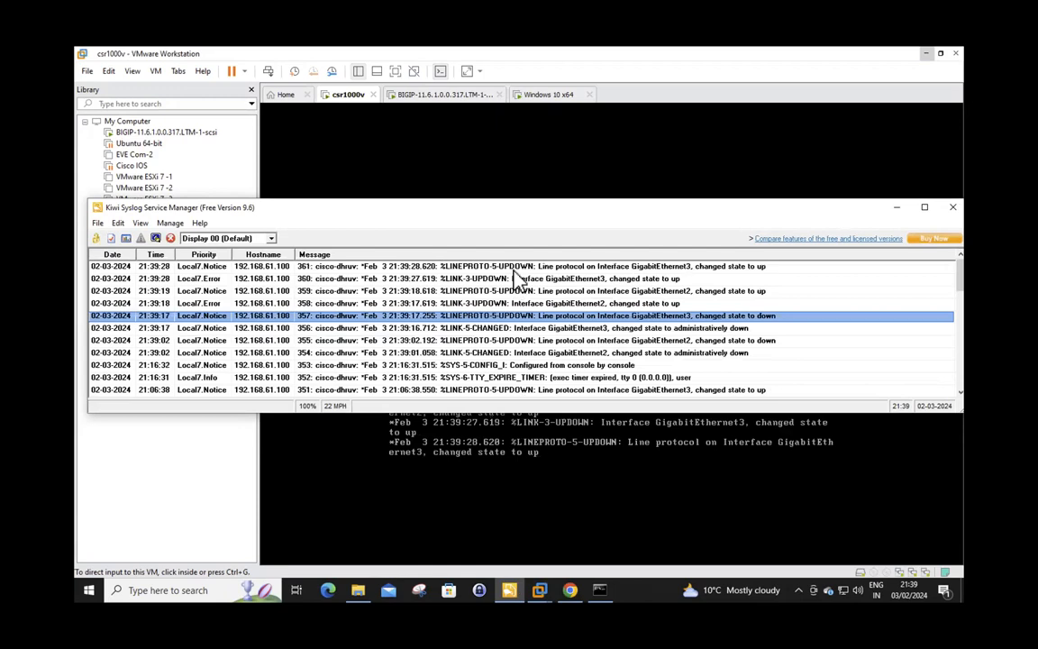
click(514, 268)
click(514, 281)
click(514, 291)
click(514, 301)
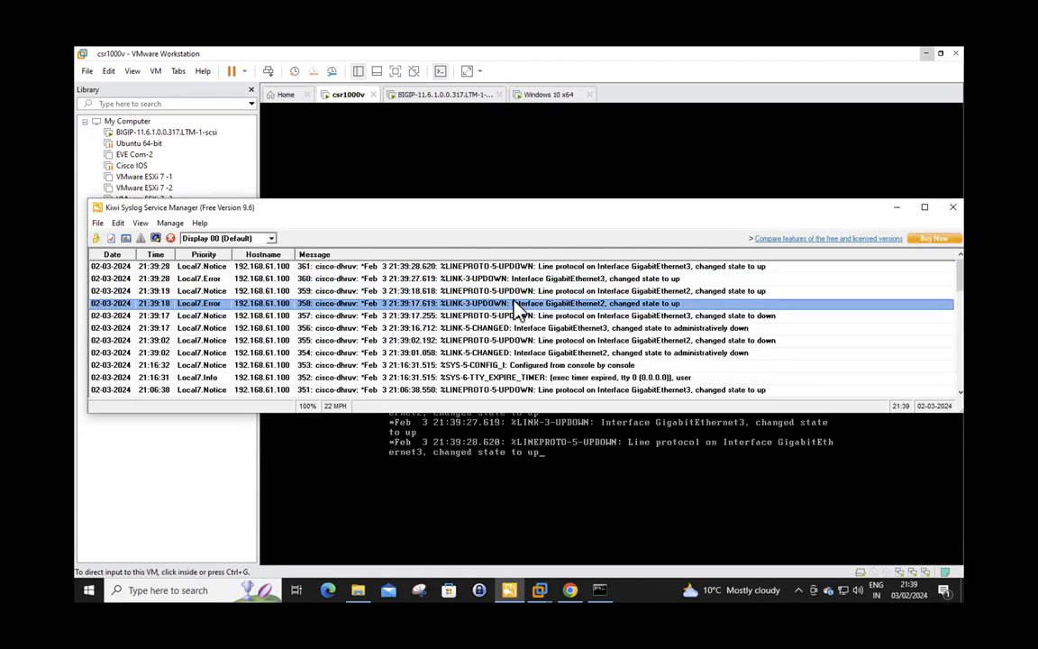
Switch to the BIG-IP web interface in Chrome and show the traffic statistics of the syslog01 pool.
mouse_move(573, 589)
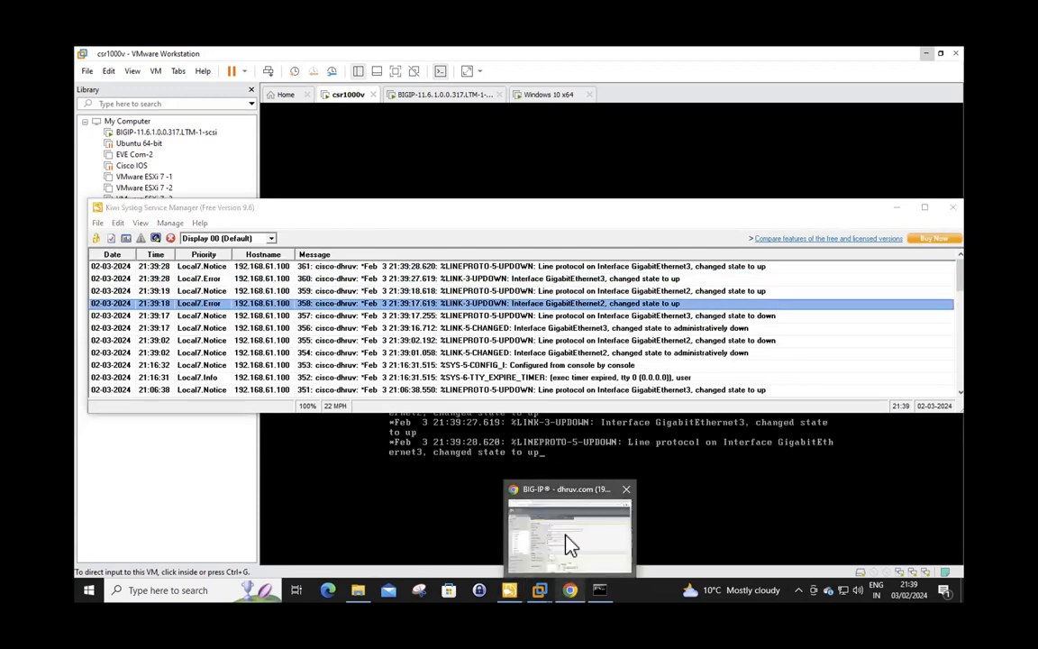
click(567, 541)
drag(405, 329, 354, 327)
mouse_move(190, 364)
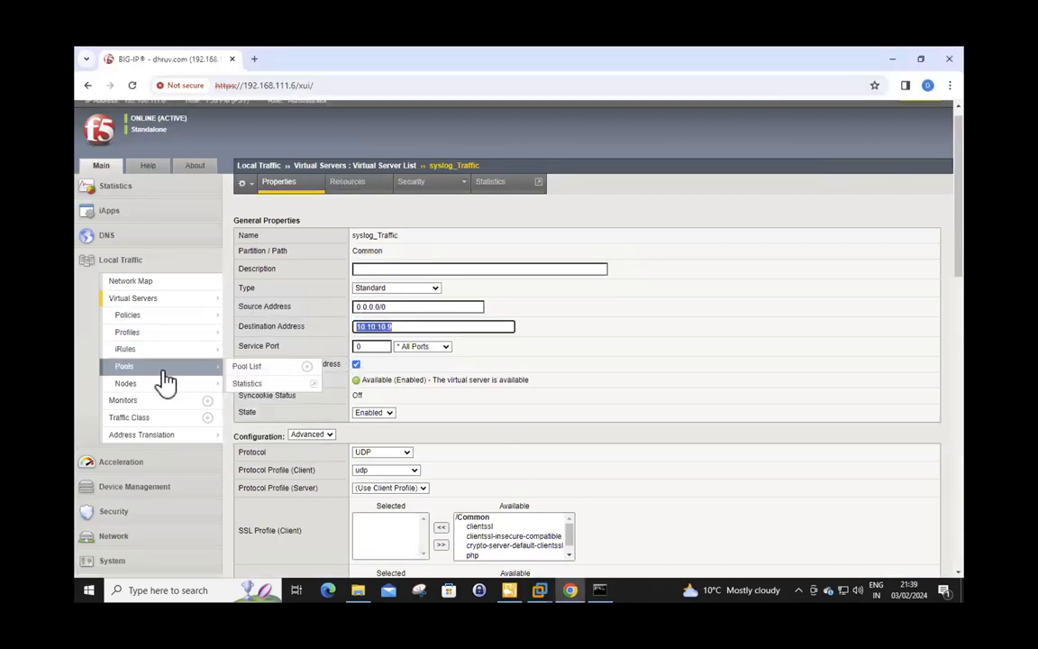
click(245, 367)
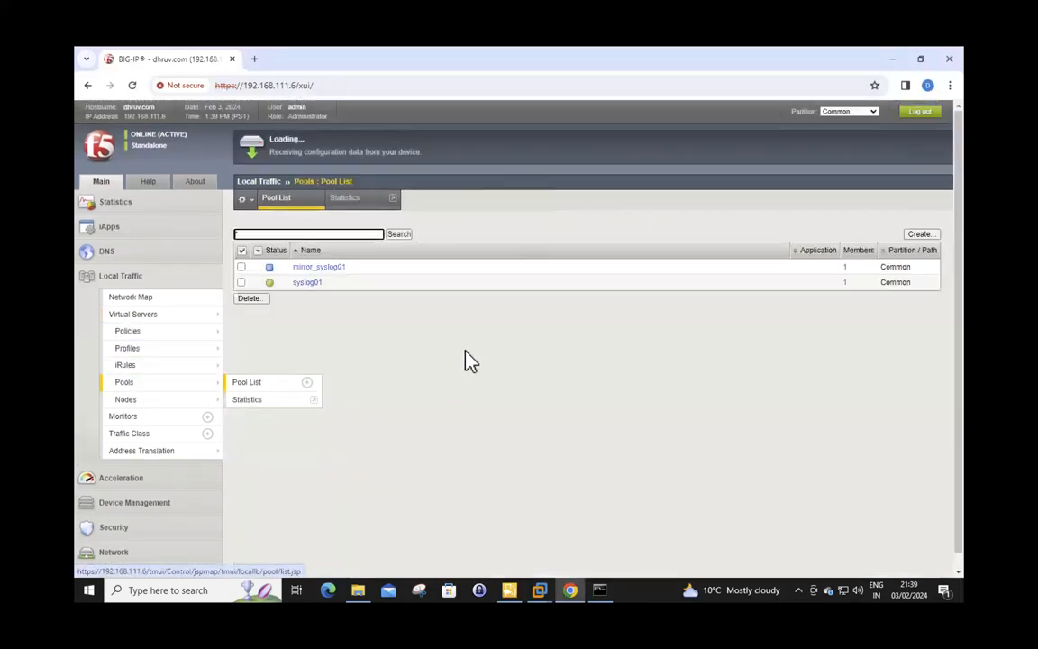
click(308, 288)
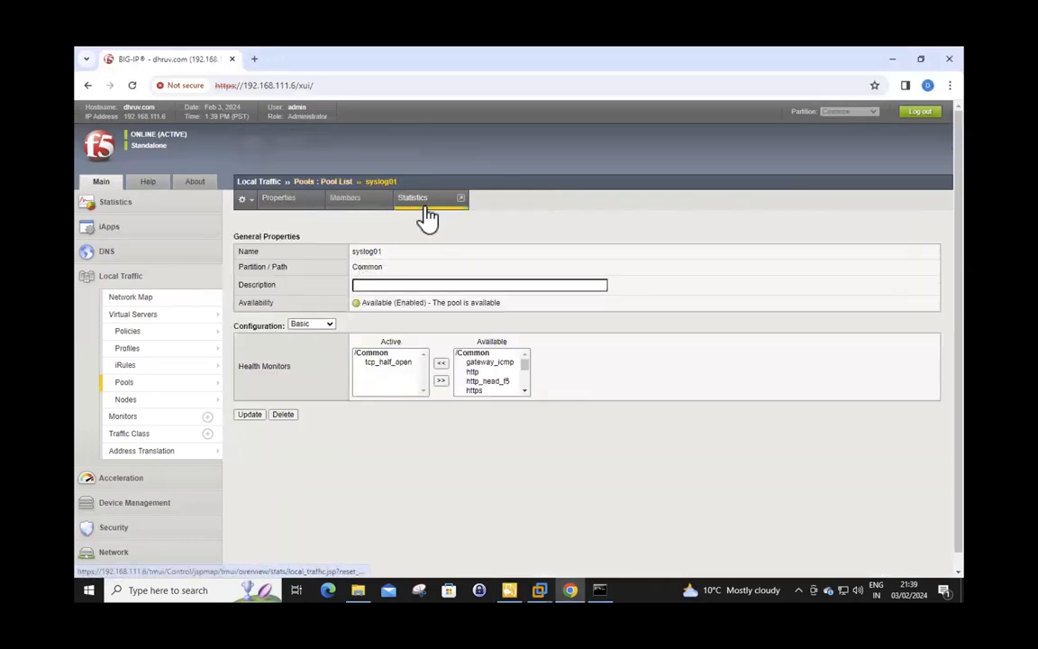
click(427, 216)
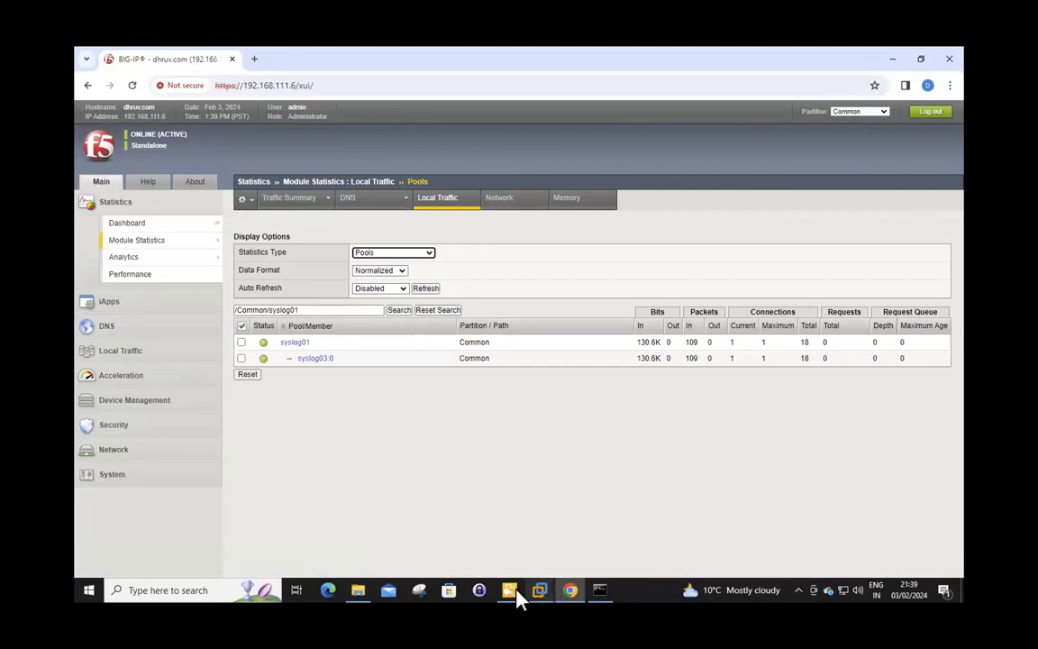
Return to Kiwi Syslog Service Manager and check the four most recent interface state messages.
mouse_move(510, 597)
click(518, 535)
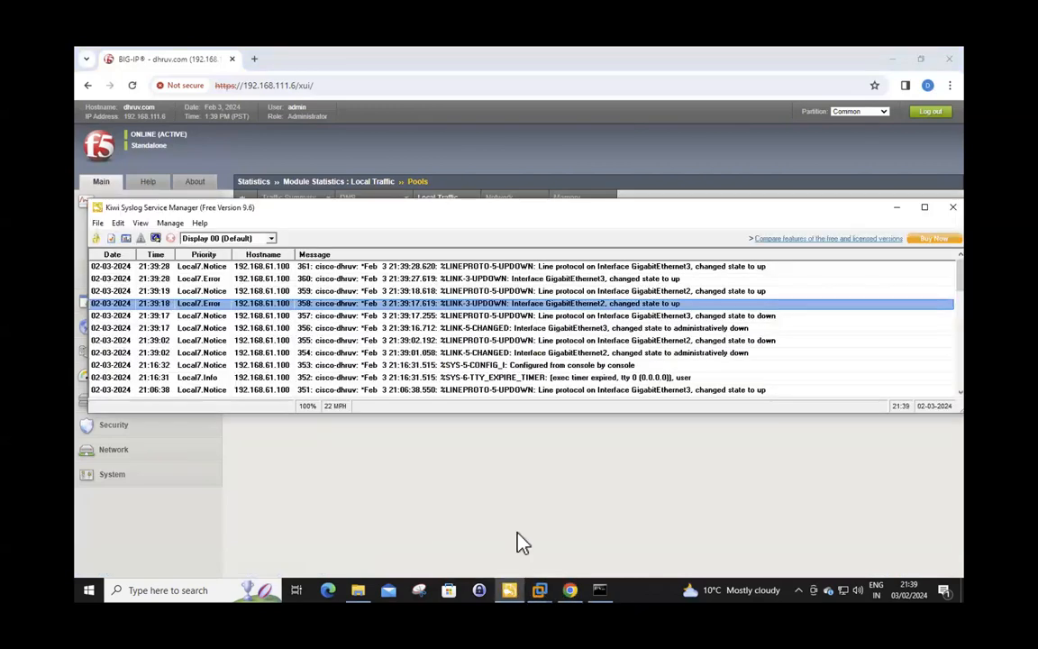
click(459, 269)
click(461, 280)
click(462, 292)
click(463, 304)
Switch to the Windows 10 x64 virtual machine and stop the running Wireshark capture on Ethernet0.
mouse_move(540, 596)
click(714, 514)
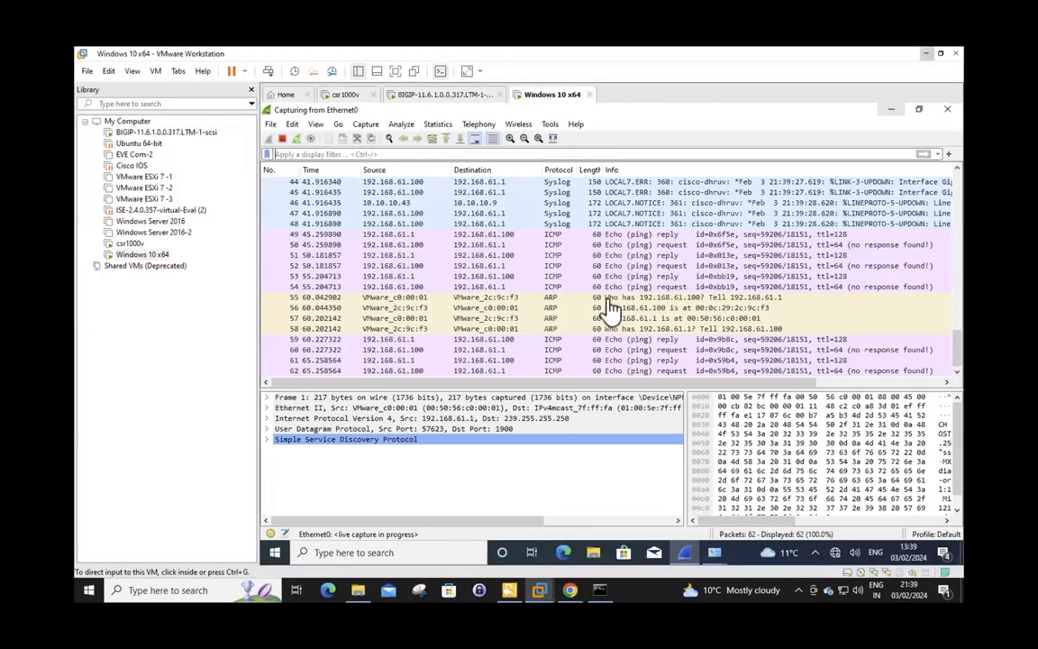
click(282, 138)
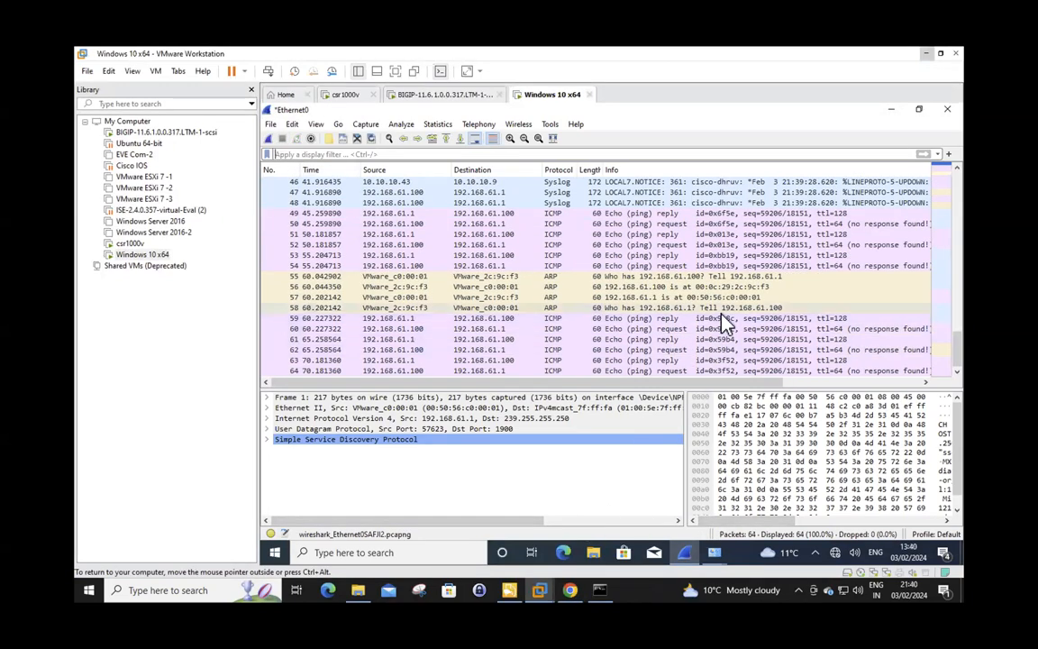
Examine the captured syslog packets for messages 356 and 357, comparing their source and destination addresses.
scroll(725, 321, up, 5)
scroll(722, 320, up, 2)
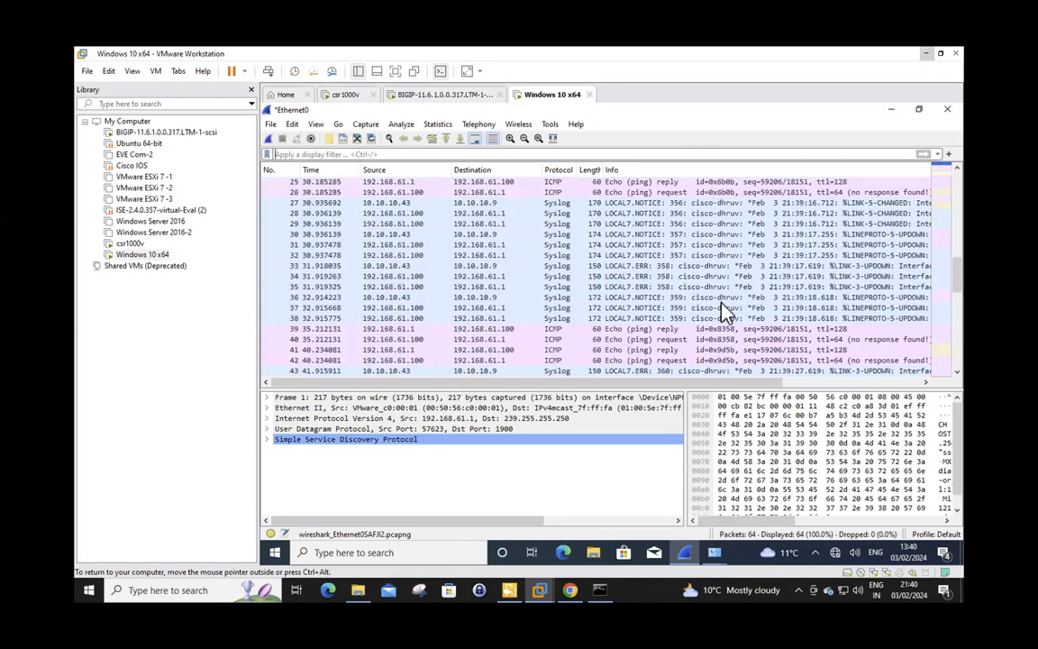
click(713, 207)
click(715, 214)
click(718, 224)
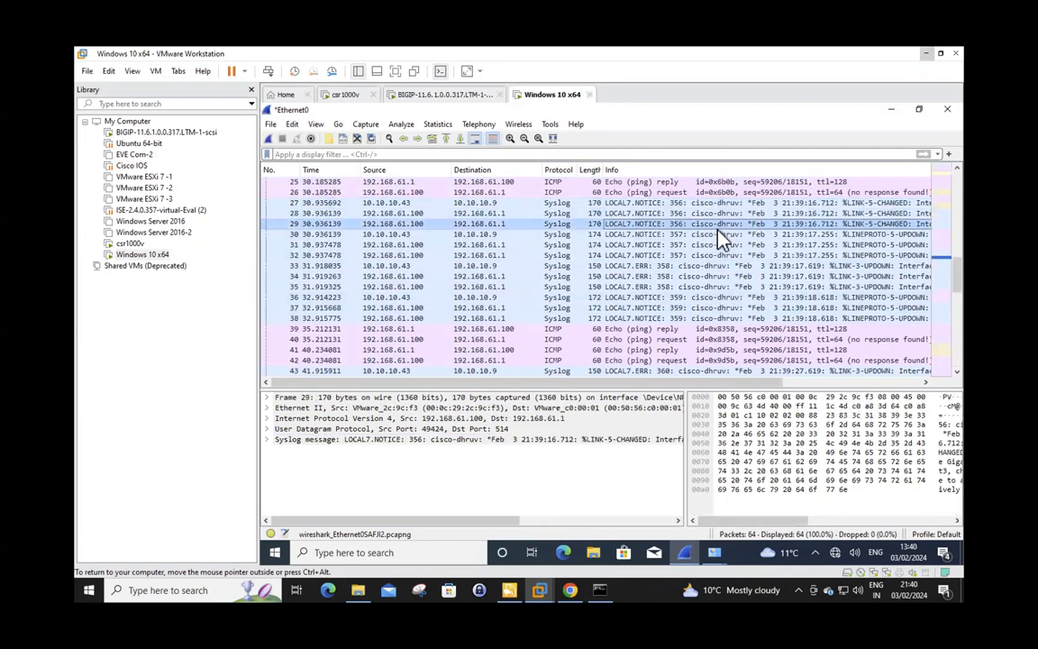
click(718, 234)
mouse_move(725, 384)
mouse_down()
mouse_move(854, 393)
mouse_move(718, 396)
mouse_move(705, 392)
mouse_move(710, 384)
mouse_up()
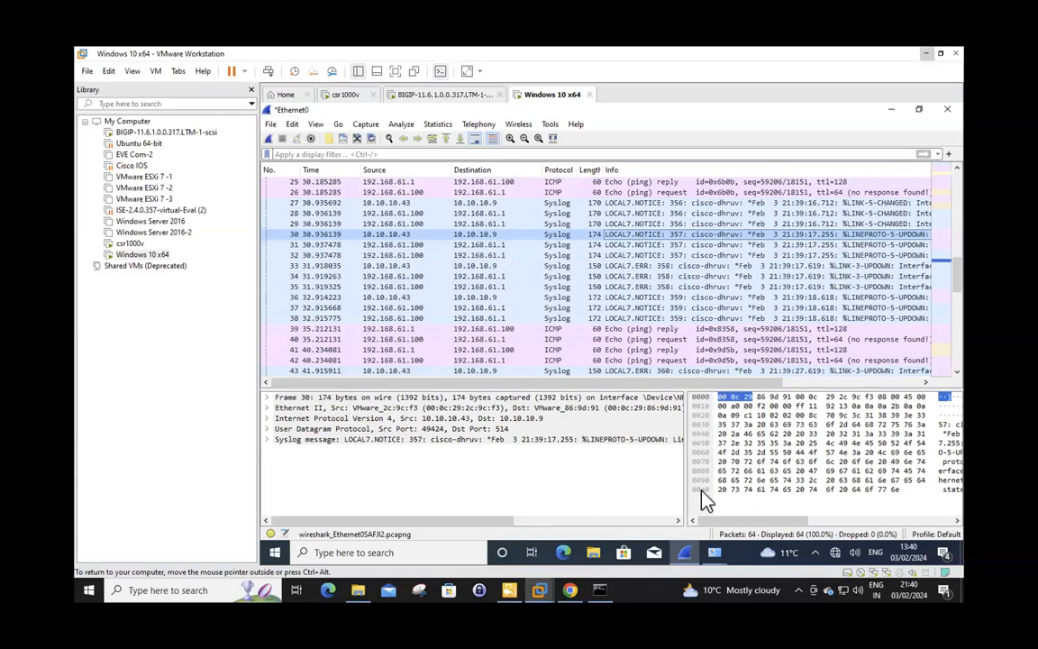
Check the virtual machine's IPv4 address in the Ethernet0 connection details and compare it with the syslog packets' destination addresses.
click(714, 552)
click(772, 493)
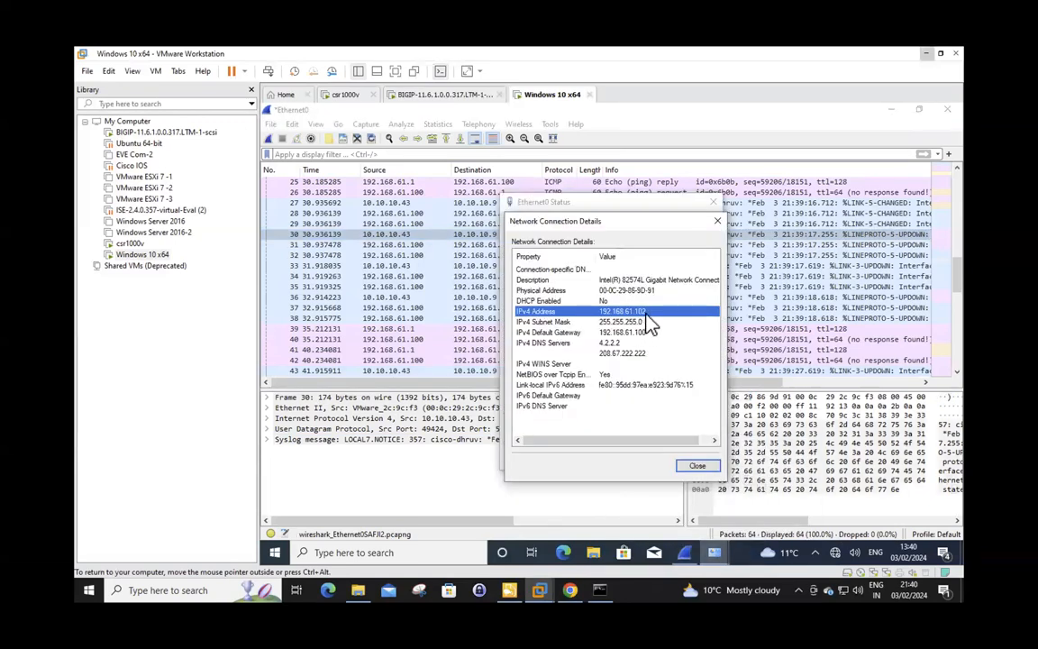
click(487, 239)
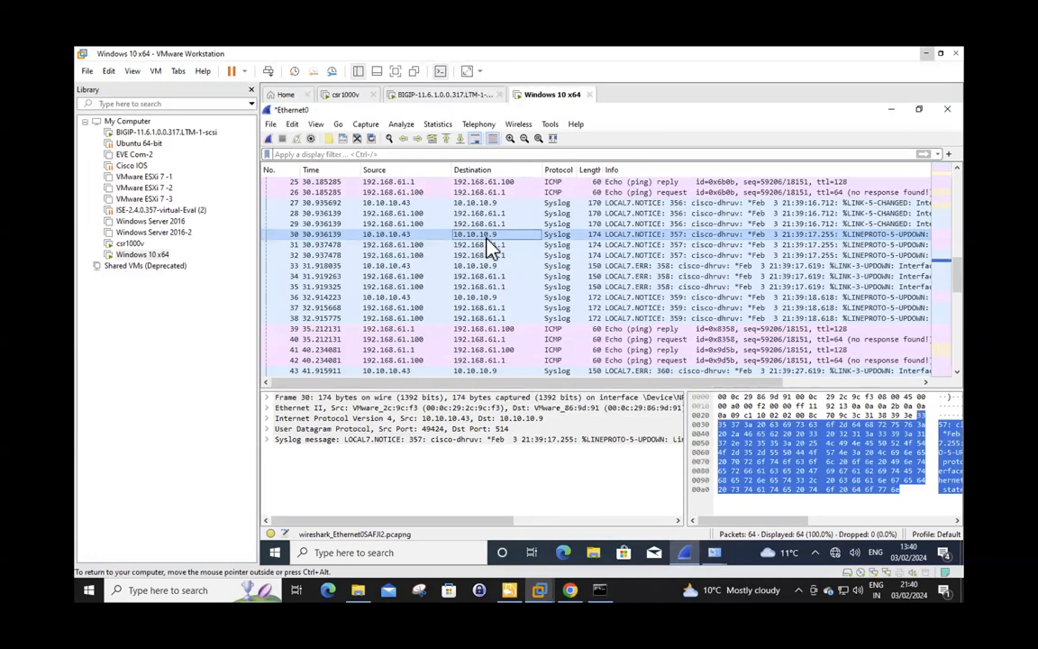
key(Up)
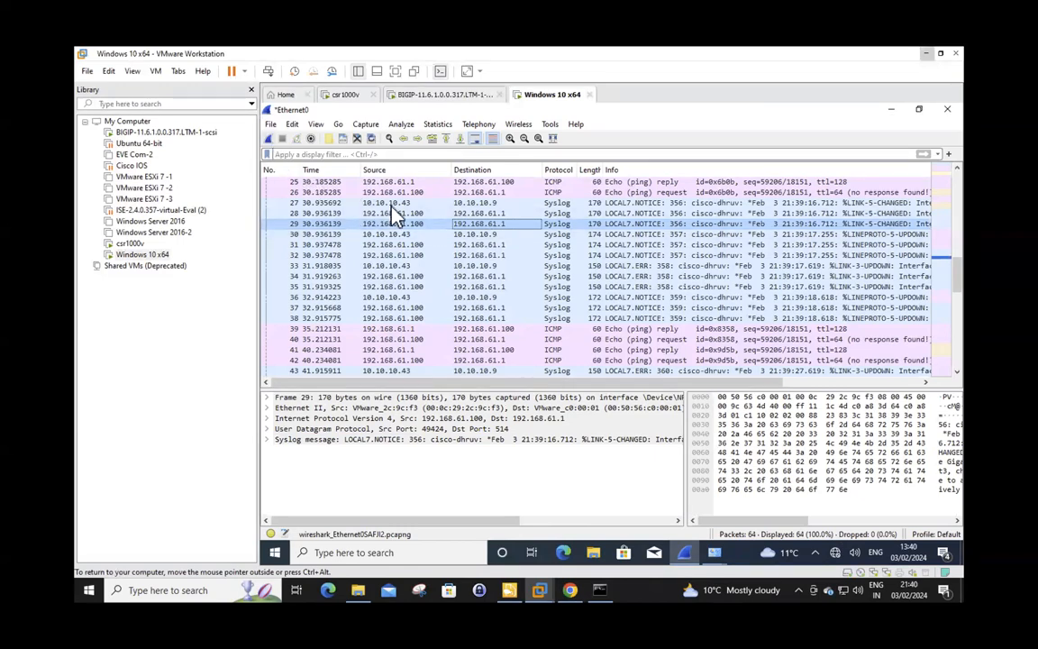
Start a new Wireshark capture on Ethernet0 and inspect the ICMP echo packets exchanged between 192.168.61.1 and 192.168.61.100.
key(ctrl+e)
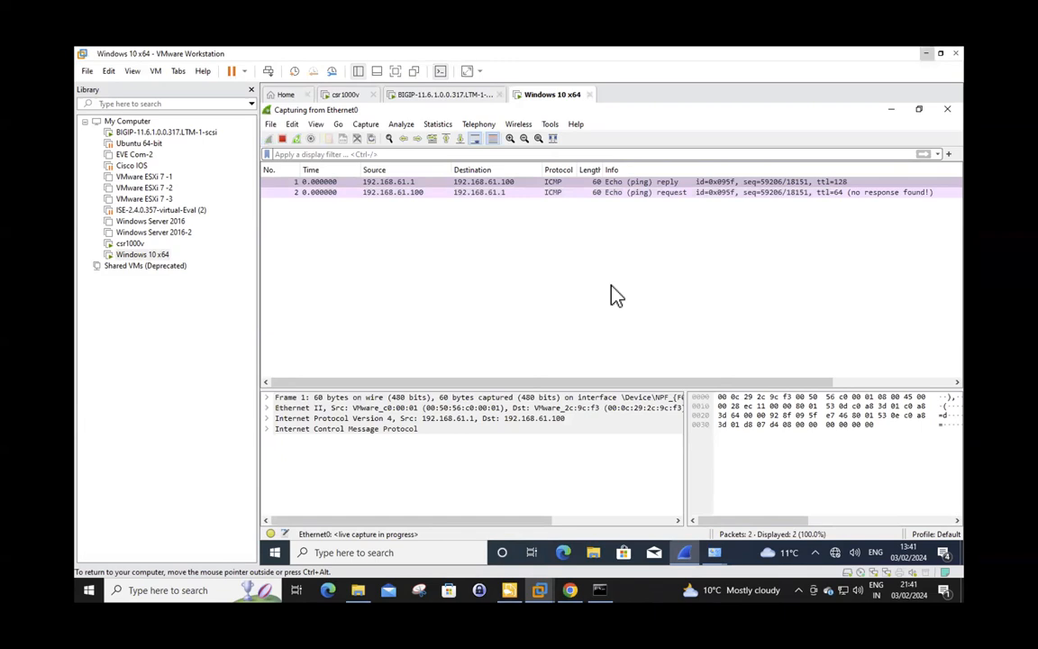
click(501, 193)
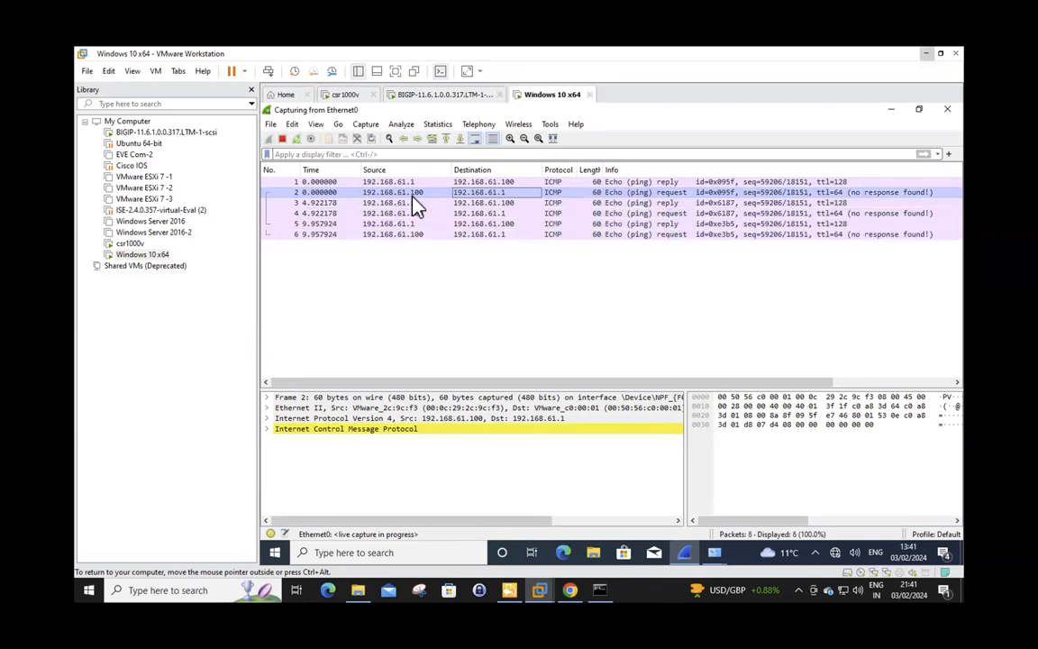
click(504, 202)
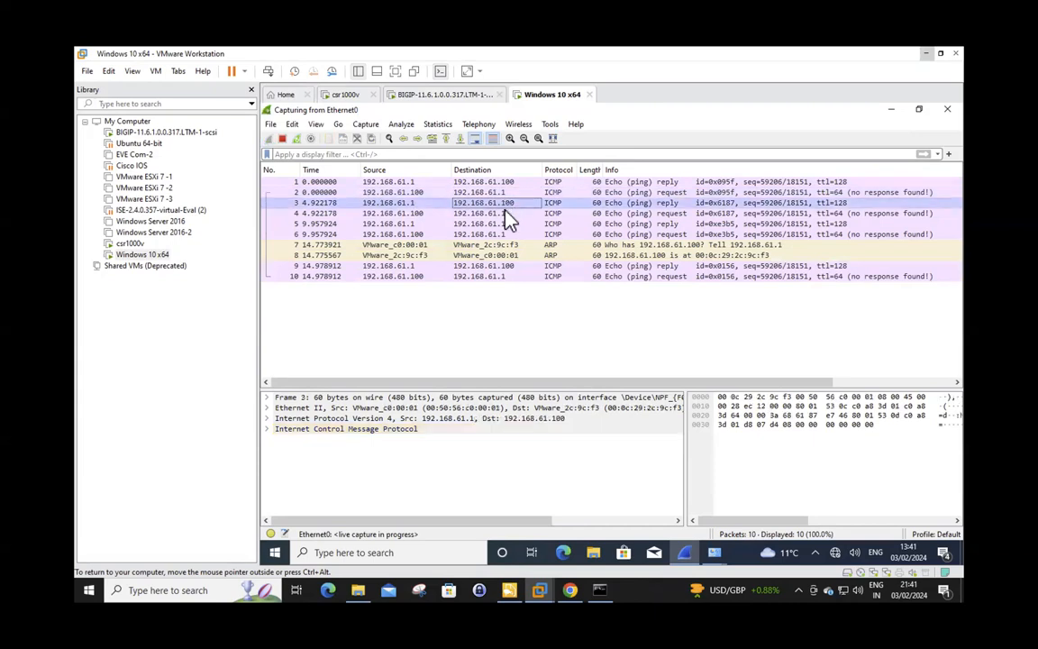
click(505, 214)
click(505, 222)
click(509, 234)
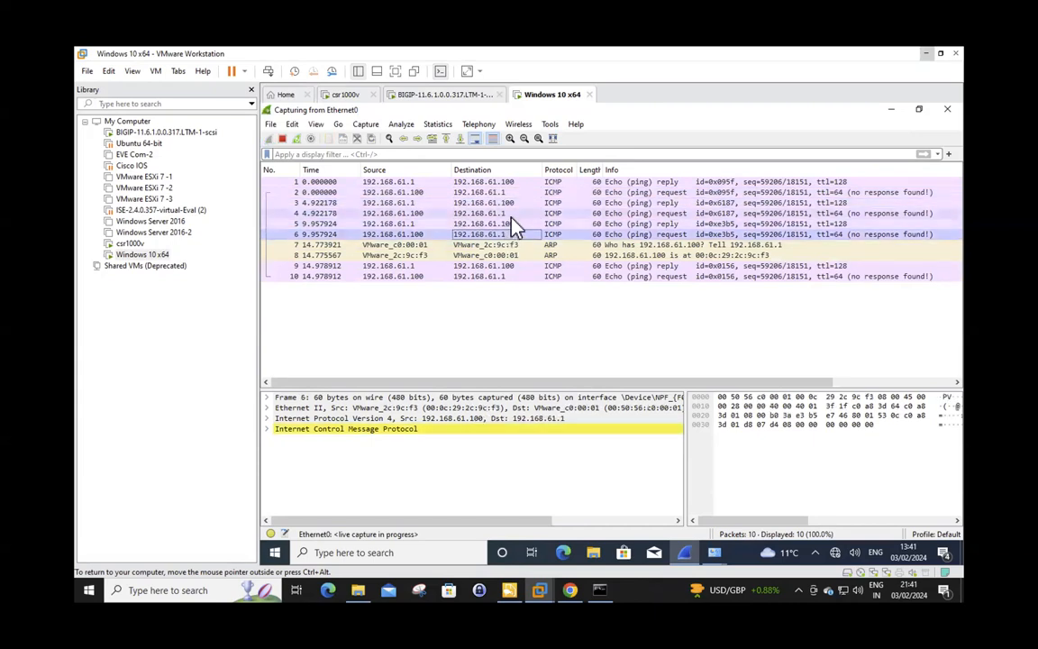